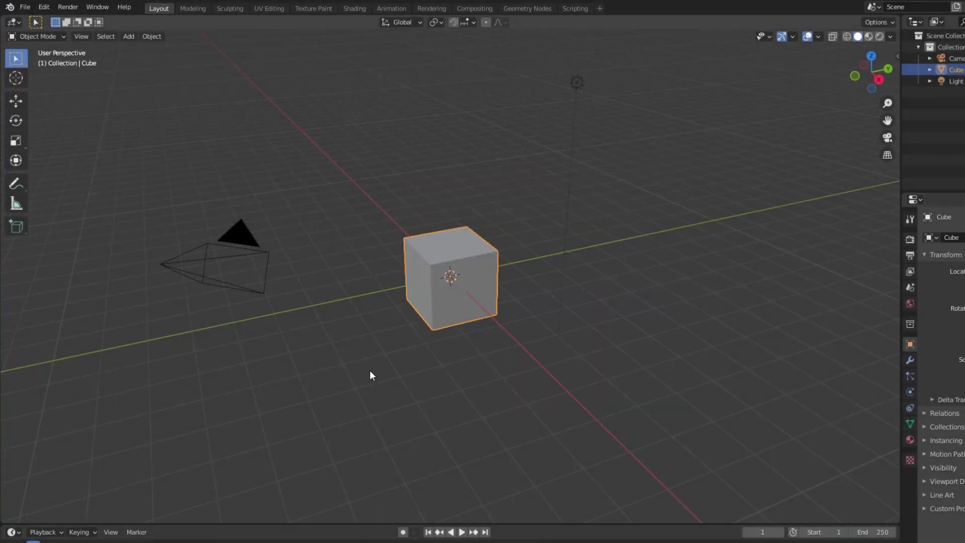
# Add an Array modifier with Count 5 and relative X offset 1.1, then collapse its panel.
pyautogui.moveTo(483, 374)
pyautogui.mouseDown(button='middle')
pyautogui.moveTo(474, 333)
pyautogui.moveTo(475, 384)
pyautogui.moveTo(469, 322)
pyautogui.mouseUp(button='middle')
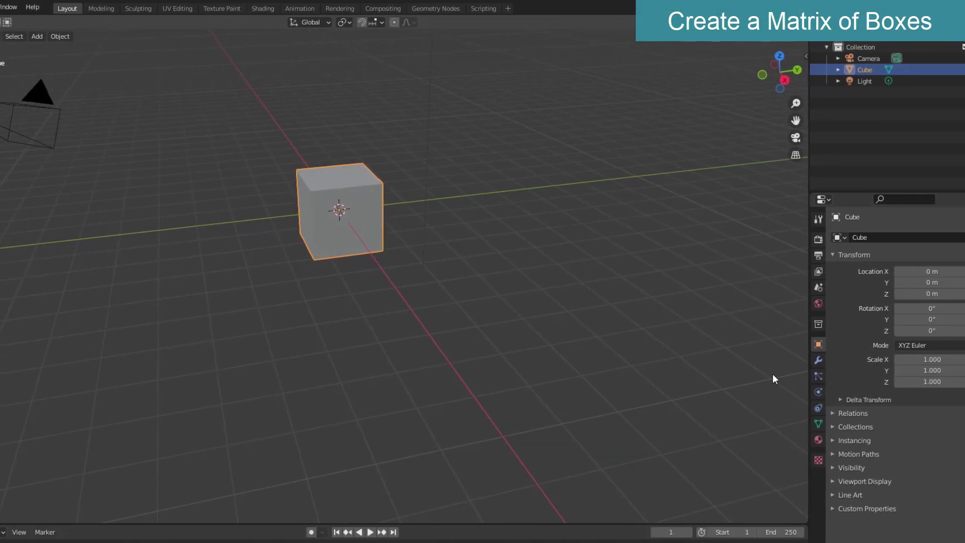
pyautogui.click(815, 361)
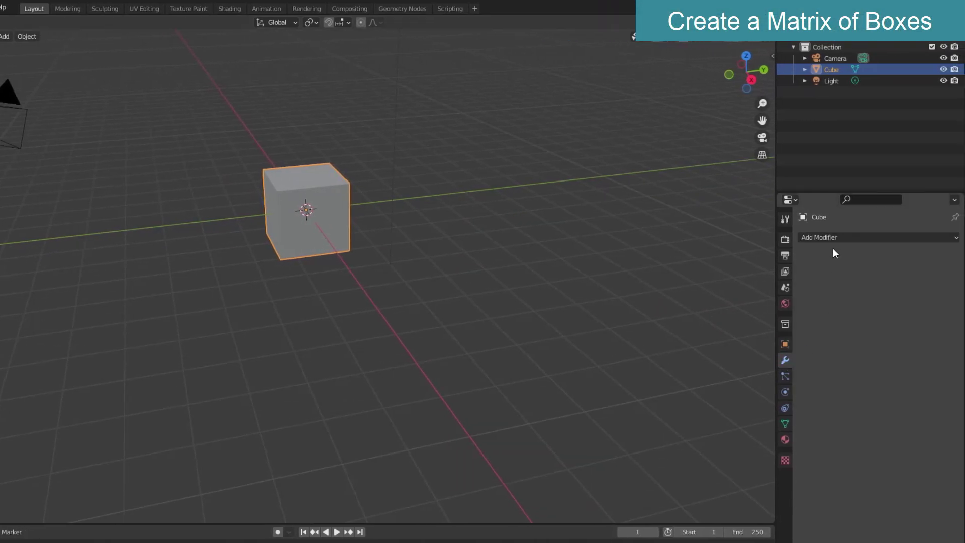
pyautogui.click(831, 237)
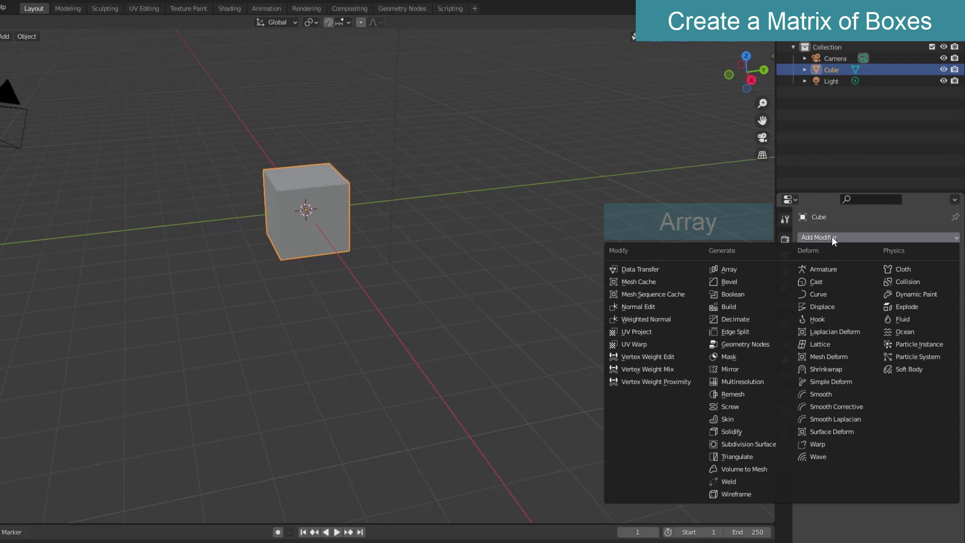
pyautogui.click(767, 266)
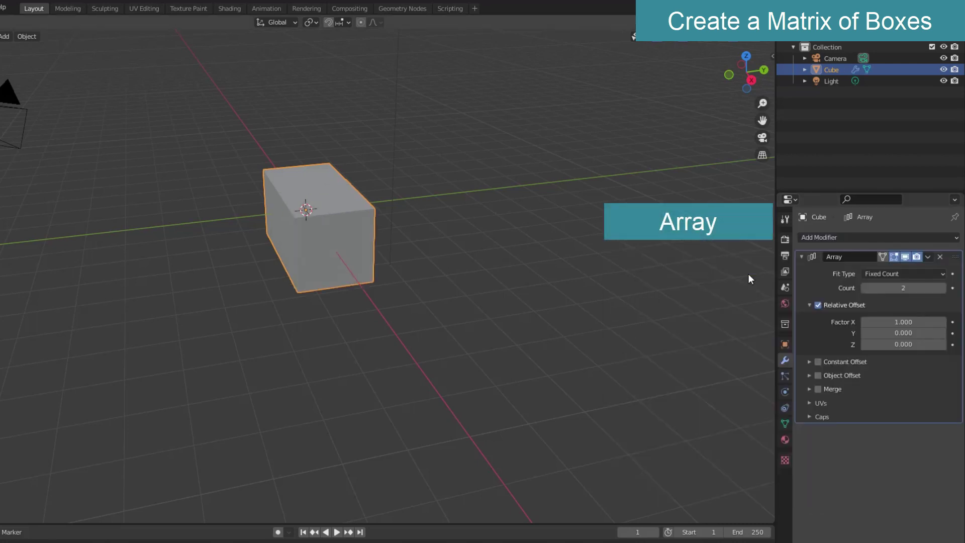
pyautogui.click(941, 288)
pyautogui.moveTo(566, 391)
pyautogui.mouseDown(button='middle')
pyautogui.moveTo(653, 373)
pyautogui.moveTo(648, 403)
pyautogui.mouseUp(button='middle')
pyautogui.click(942, 321)
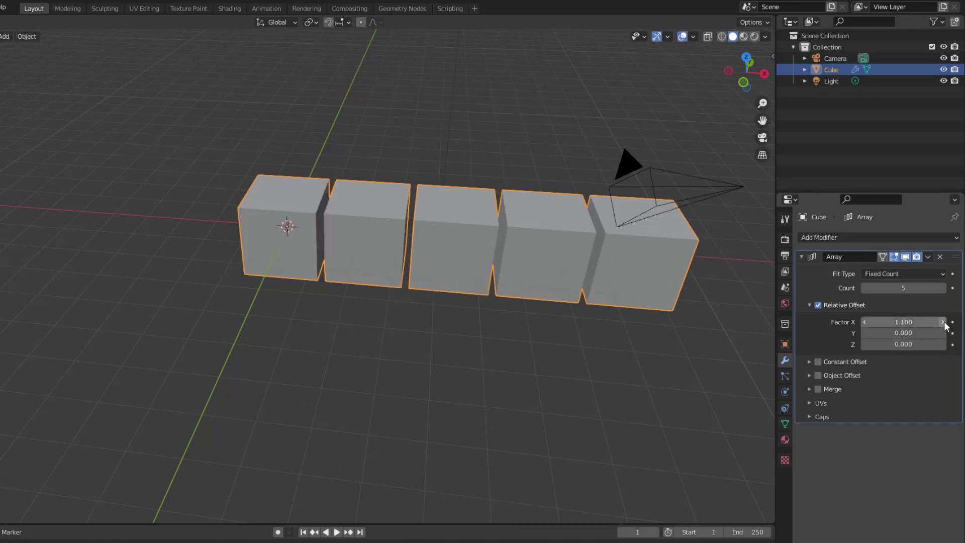
pyautogui.click(801, 256)
# Duplicate the Array modifier and set the copy's relative offset to X 0, Y 1.1.
pyautogui.click(928, 258)
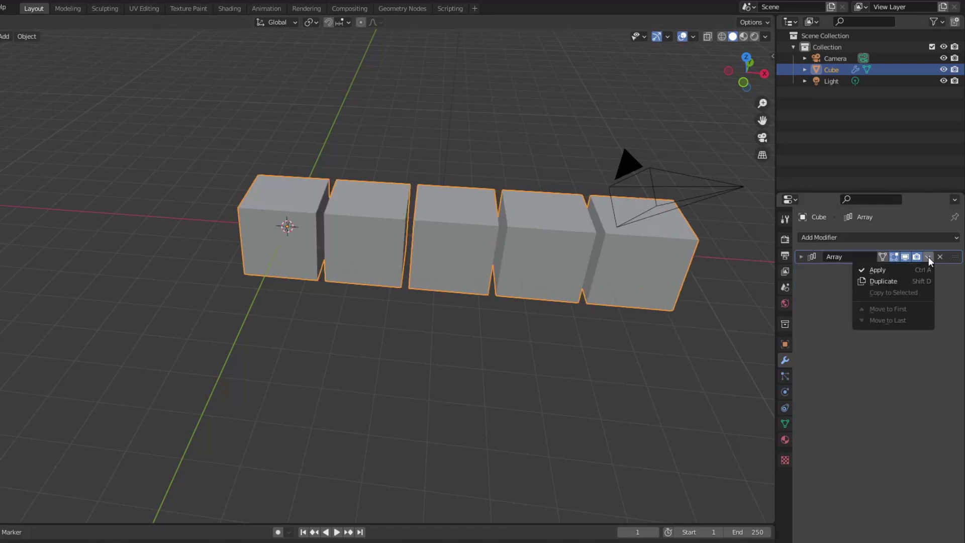
pyautogui.click(894, 279)
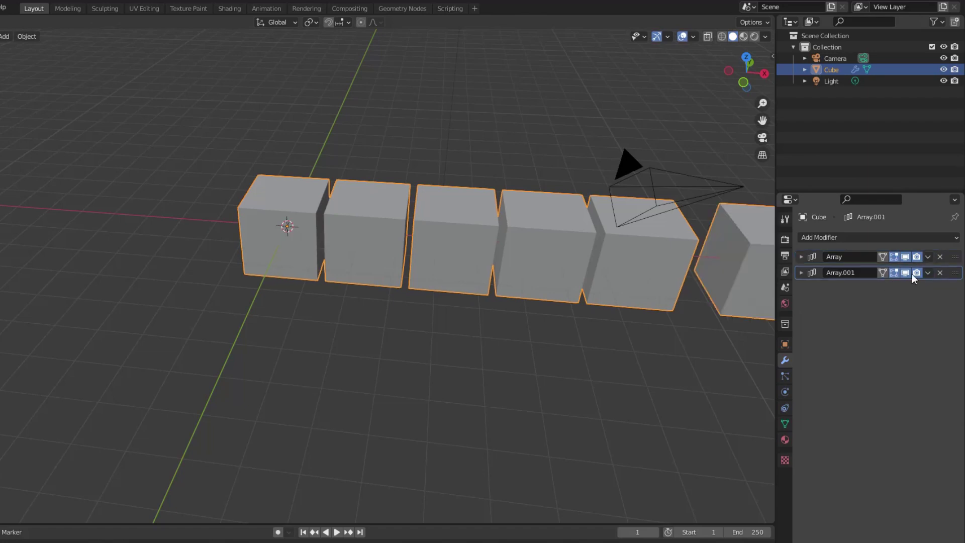
pyautogui.click(800, 271)
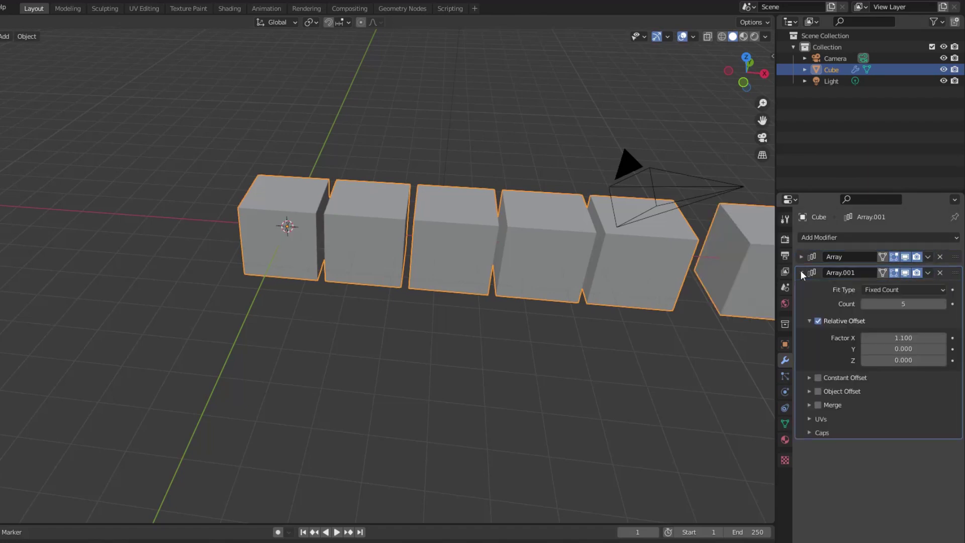
pyautogui.click(902, 338)
pyautogui.write('0')
pyautogui.press('Return')
pyautogui.click(897, 349)
pyautogui.write('1.1')
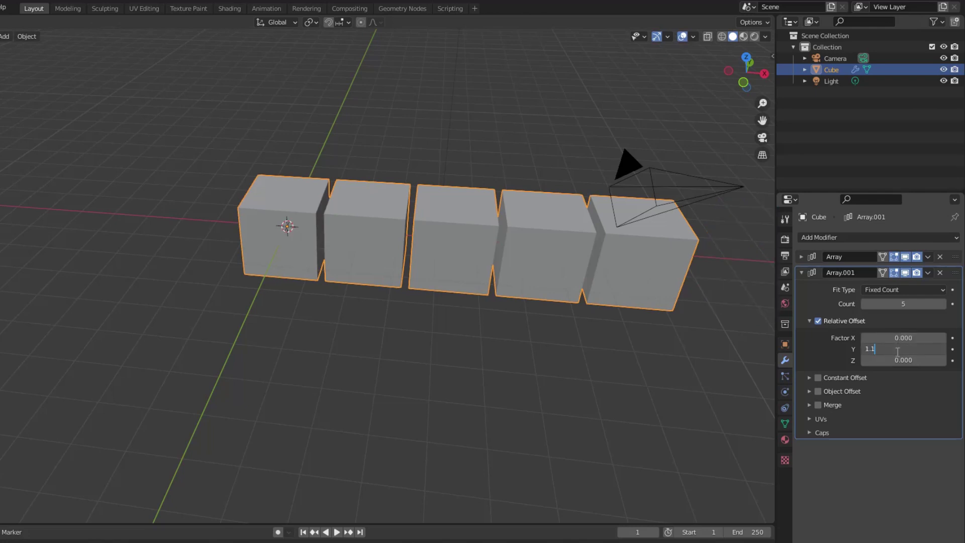
pyautogui.press('Return')
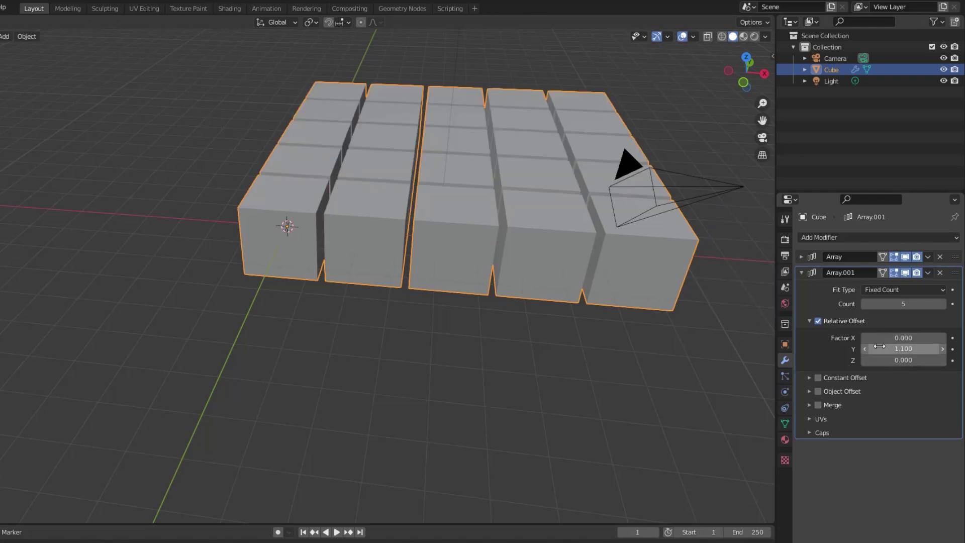
pyautogui.click(801, 273)
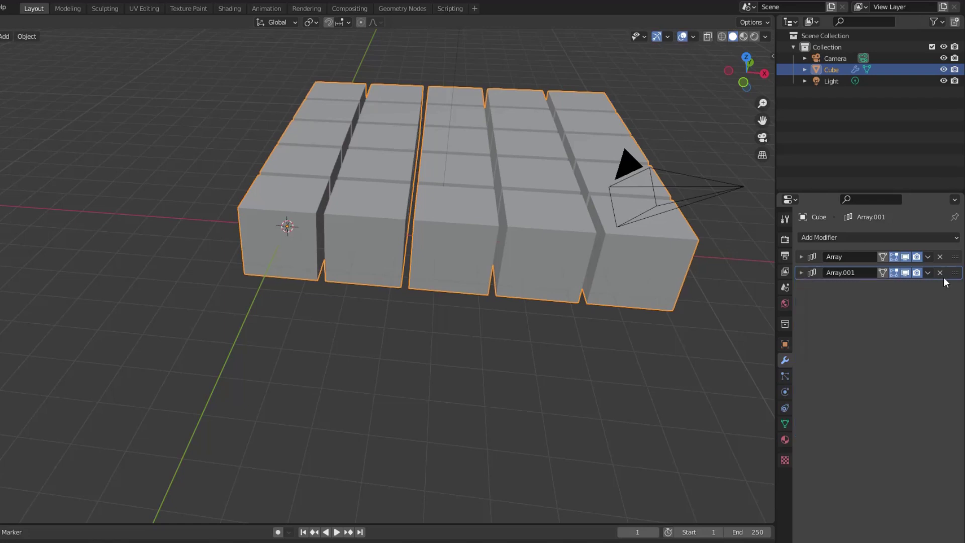
# Duplicate the second array and set the third's offset to Y 0, Z 1.1.
pyautogui.click(928, 272)
pyautogui.click(889, 295)
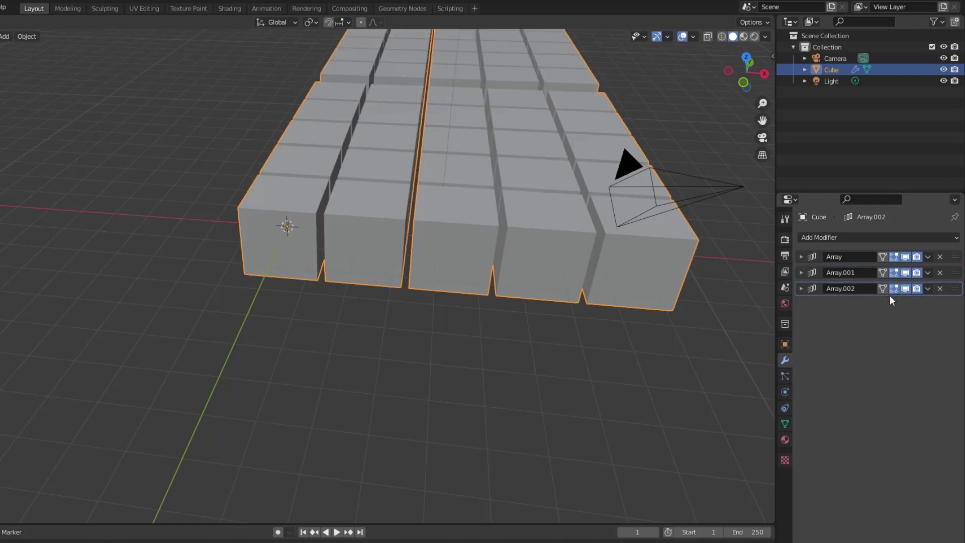
pyautogui.click(801, 288)
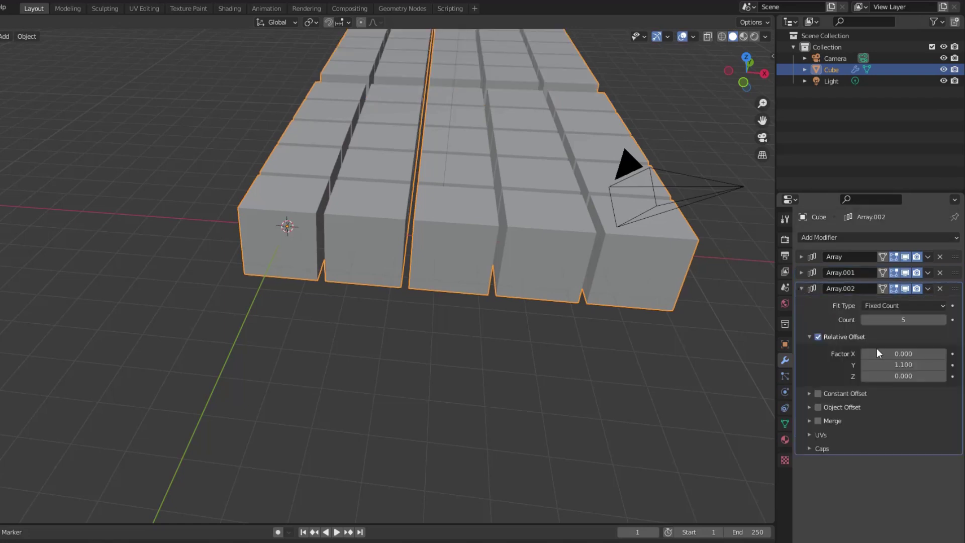
pyautogui.doubleClick(906, 365)
pyautogui.write('1.1')
pyautogui.press('Return')
pyautogui.doubleClick(905, 375)
pyautogui.write('0.0')
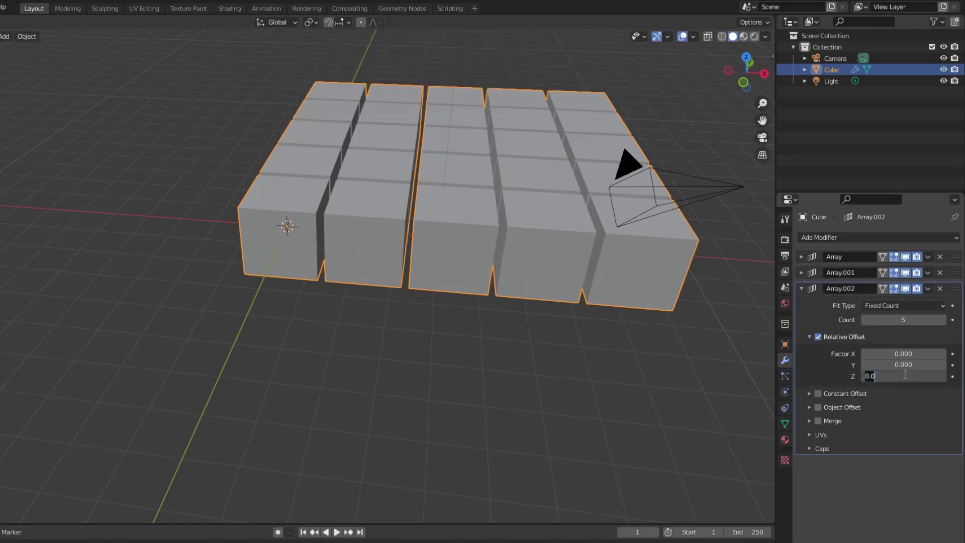
pyautogui.write('1.100')
pyautogui.press('Return')
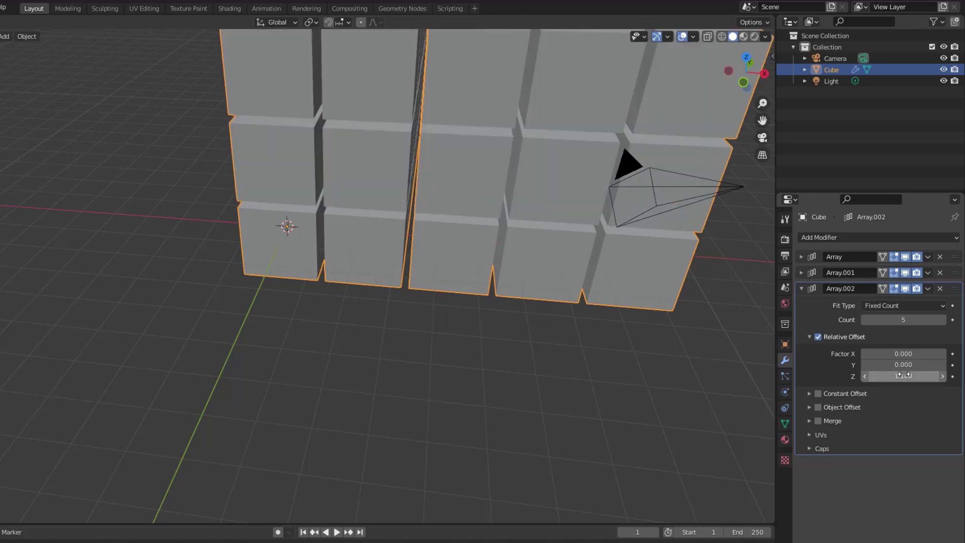
pyautogui.scroll(2, 449, 217)
pyautogui.scroll(2, 426, 324)
pyautogui.scroll(-5, 426, 325)
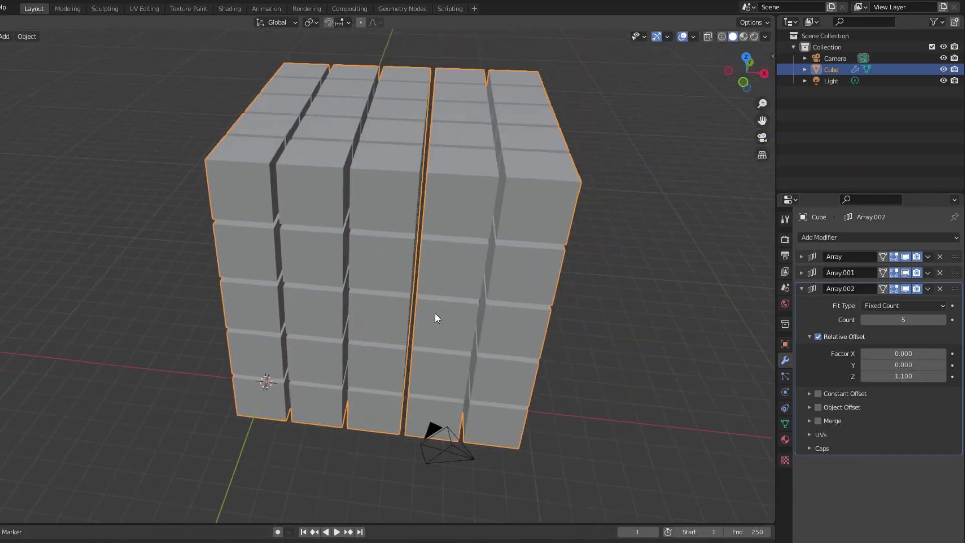
pyautogui.moveTo(438, 318)
pyautogui.mouseDown(button='middle')
pyautogui.moveTo(523, 316)
pyautogui.moveTo(496, 302)
pyautogui.mouseUp(button='middle')
pyautogui.scroll(-1, 493, 310)
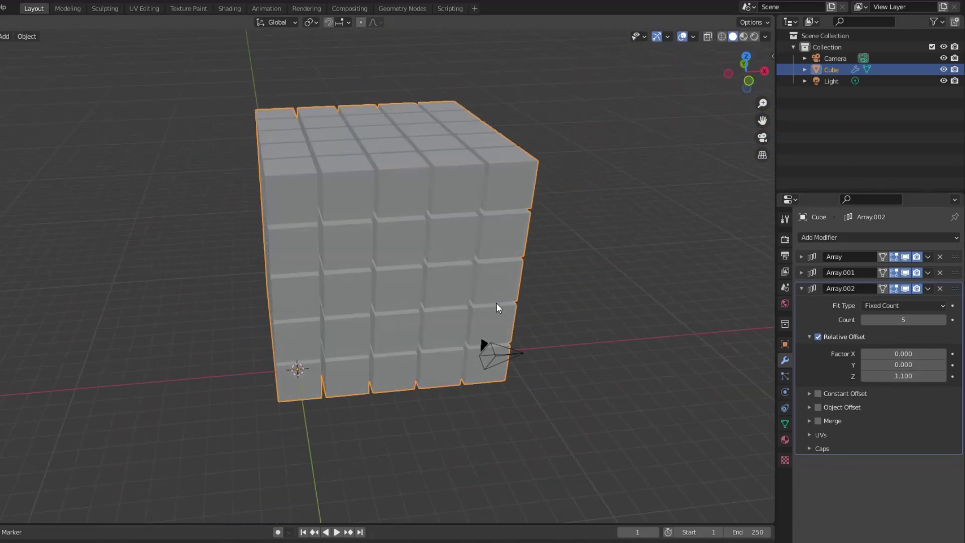
# Apply all three Array modifiers to the cube.
pyautogui.click(928, 258)
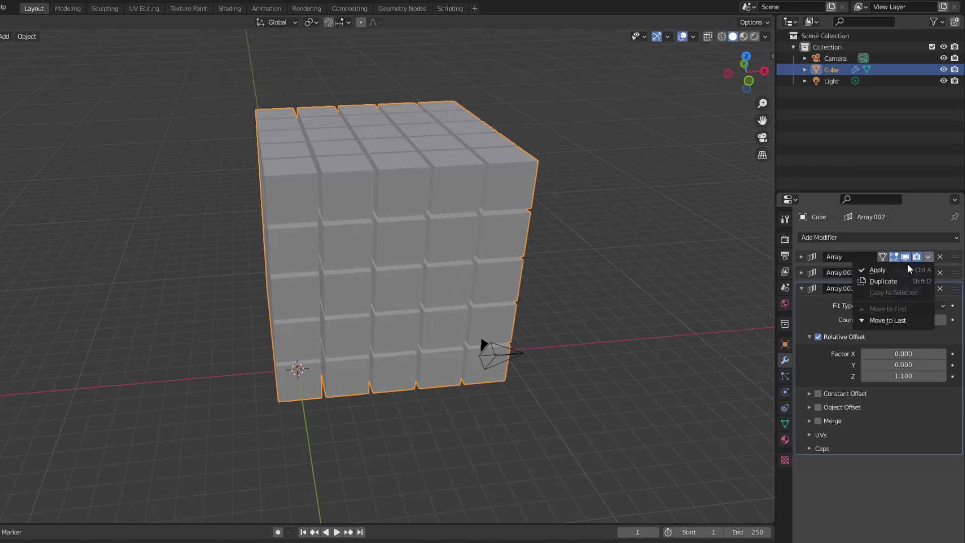
pyautogui.click(879, 270)
pyautogui.click(927, 257)
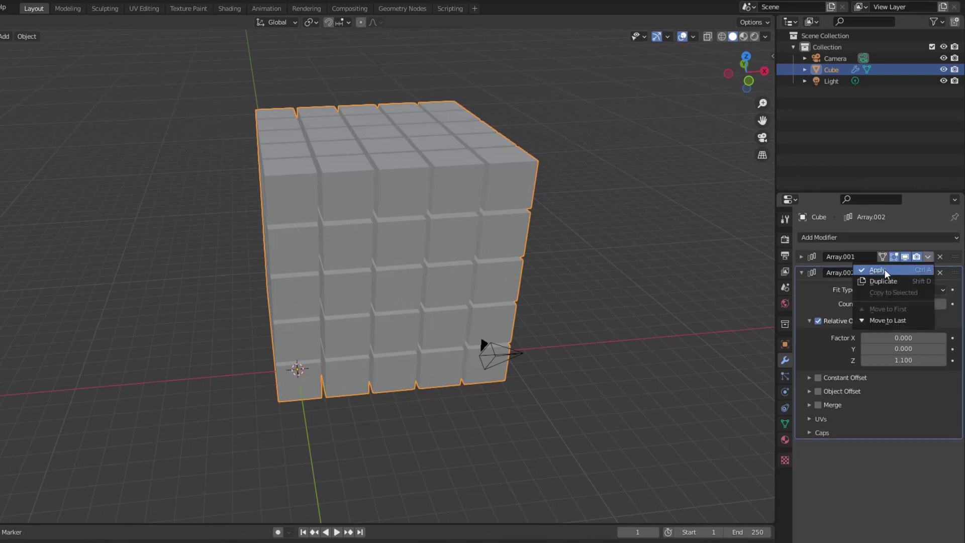
pyautogui.click(885, 270)
pyautogui.click(928, 256)
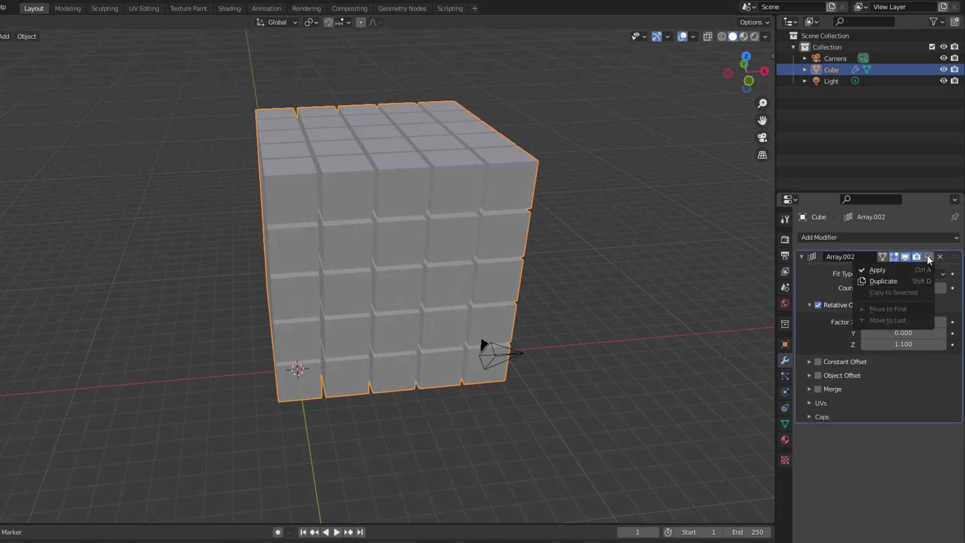
pyautogui.click(877, 269)
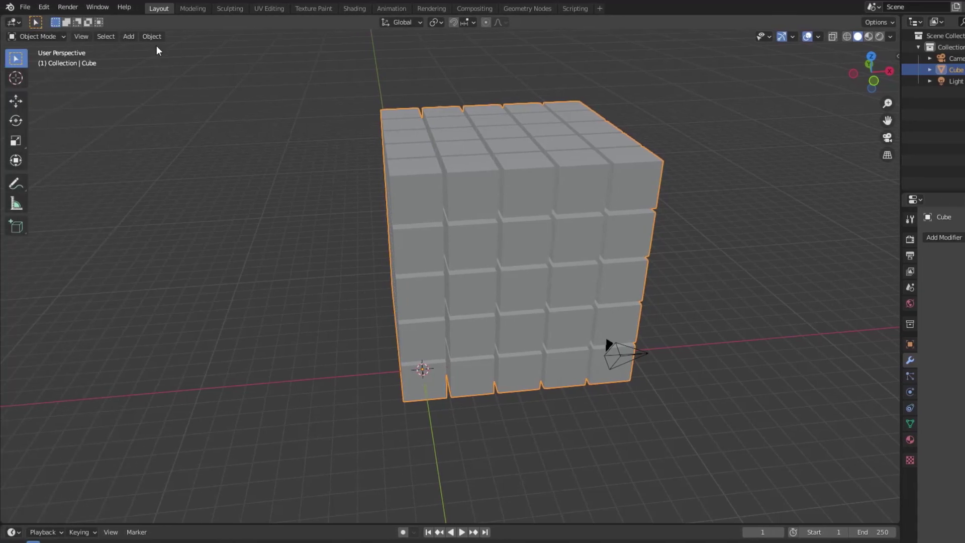
# Set the block's origin with Geometry to Origin and enter Edit Mode.
pyautogui.click(153, 36)
pyautogui.moveTo(192, 60)
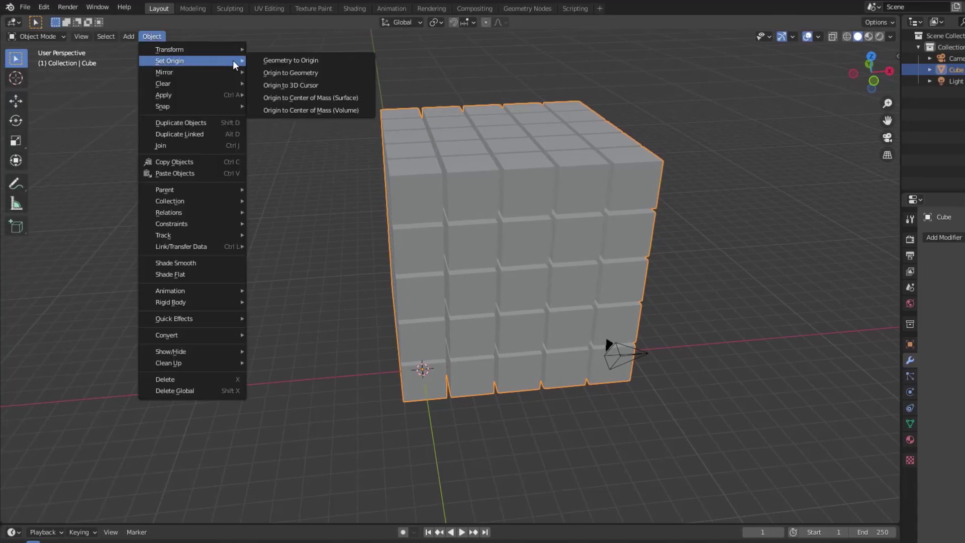
pyautogui.click(293, 61)
pyautogui.scroll(-3, 463, 351)
pyautogui.scroll(-2, 503, 306)
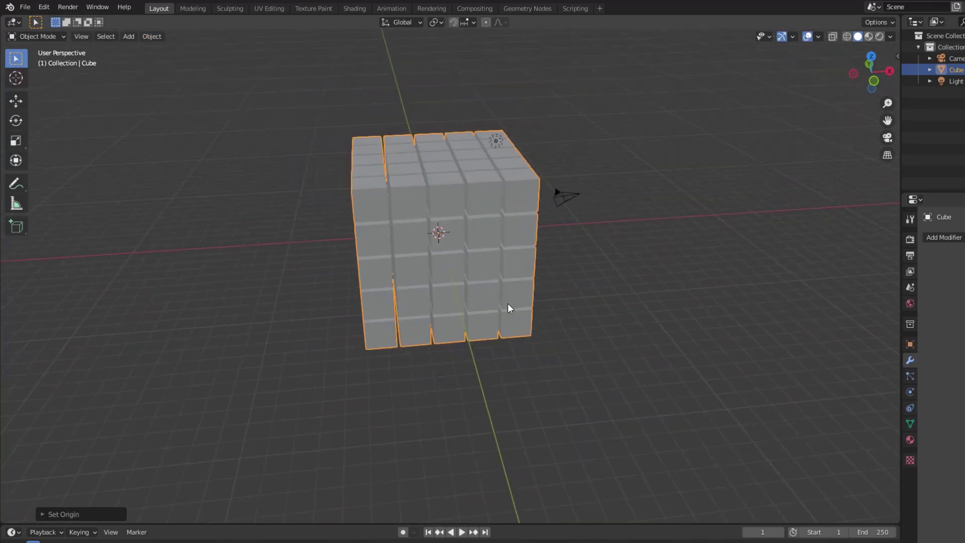
pyautogui.moveTo(507, 303)
pyautogui.mouseDown(button='middle')
pyautogui.moveTo(415, 308)
pyautogui.moveTo(511, 316)
pyautogui.mouseUp(button='middle')
pyautogui.press('Tab')
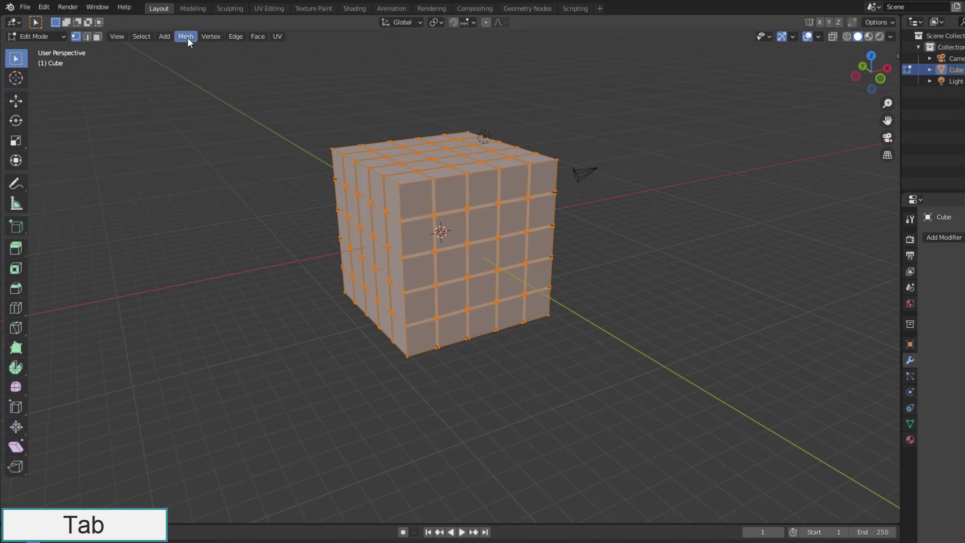
# Separate the mesh by loose parts and move the cubes into a new Collection 2.
pyautogui.click(188, 38)
pyautogui.moveTo(204, 138)
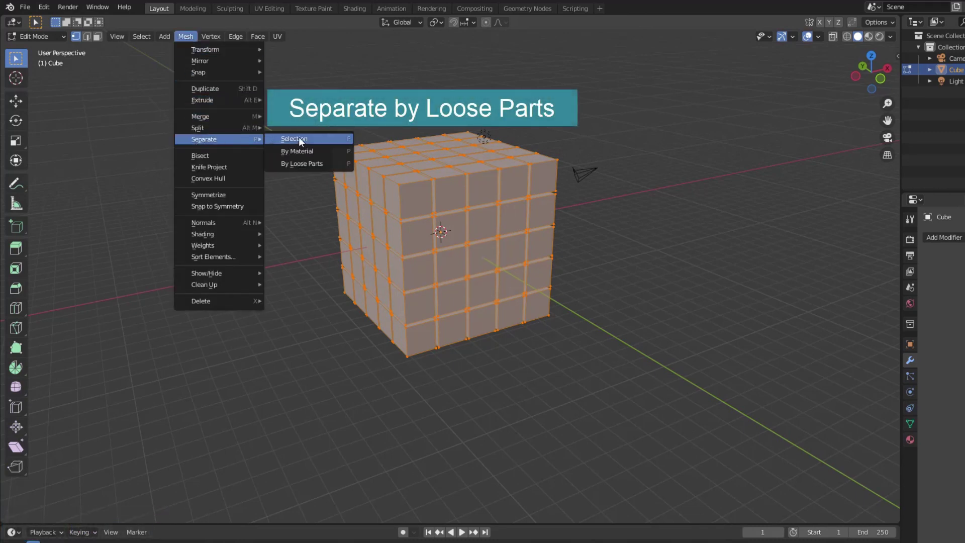
pyautogui.click(303, 164)
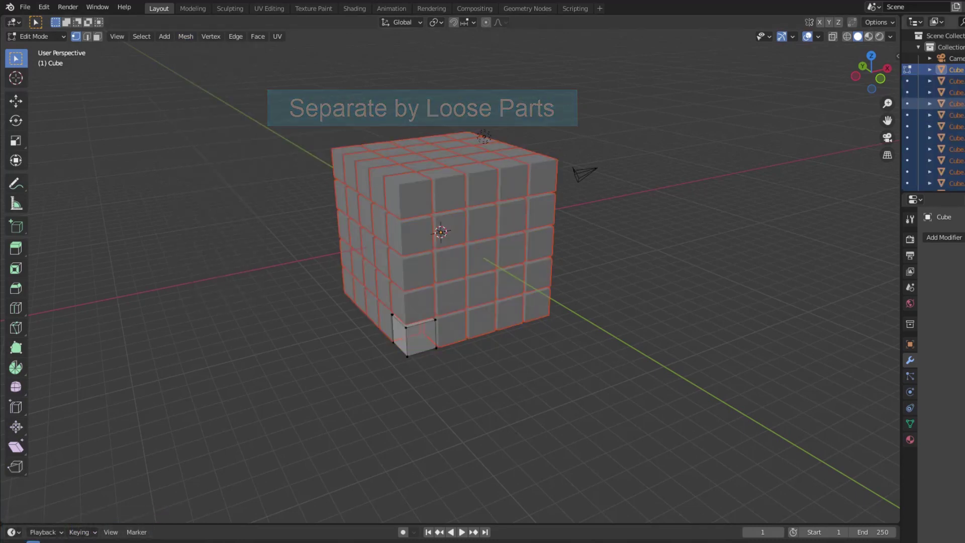
pyautogui.rightClick(835, 123)
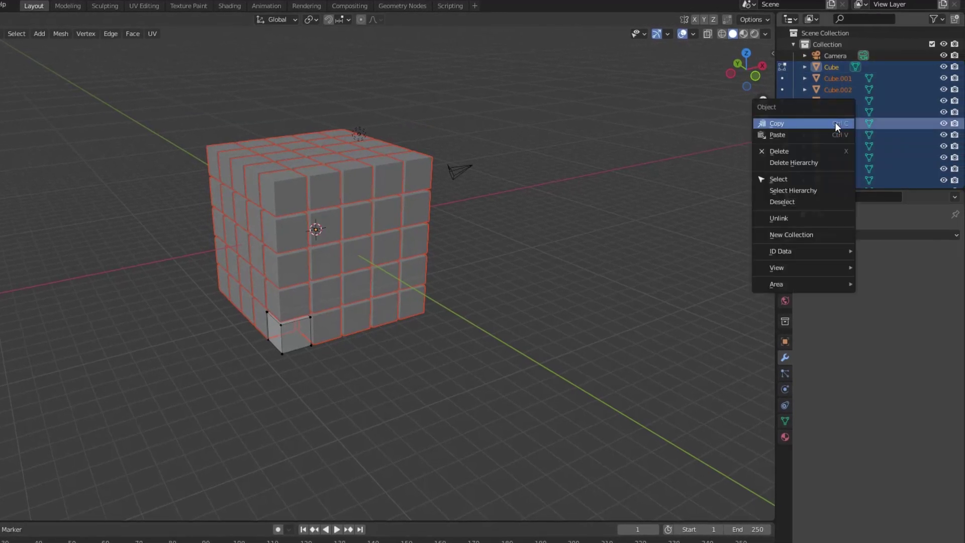
pyautogui.click(807, 235)
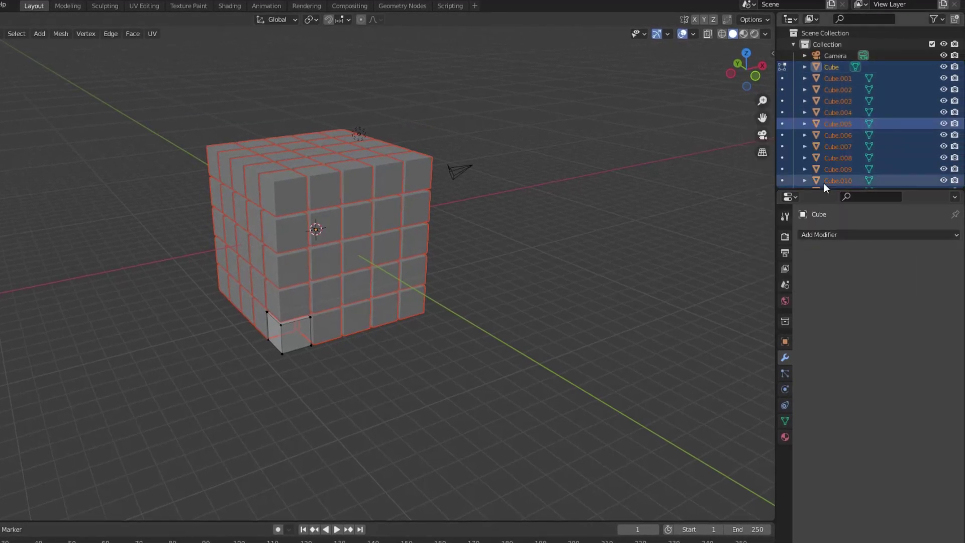
pyautogui.scroll(-2, 827, 166)
pyautogui.scroll(-20, 834, 158)
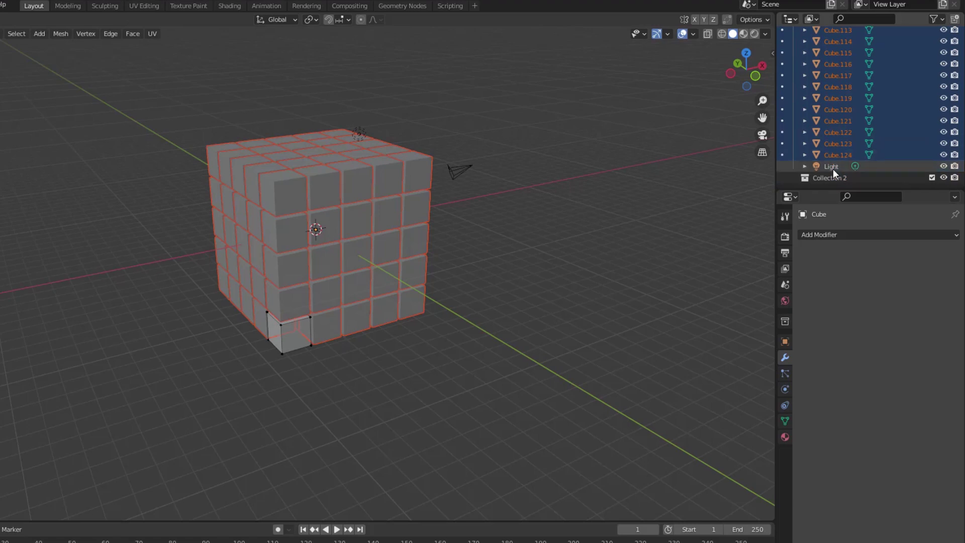
pyautogui.moveTo(837, 158); pyautogui.dragTo(835, 180)
# Return to Object Mode and switch to the Shading workspace.
pyautogui.scroll(-3, 839, 109)
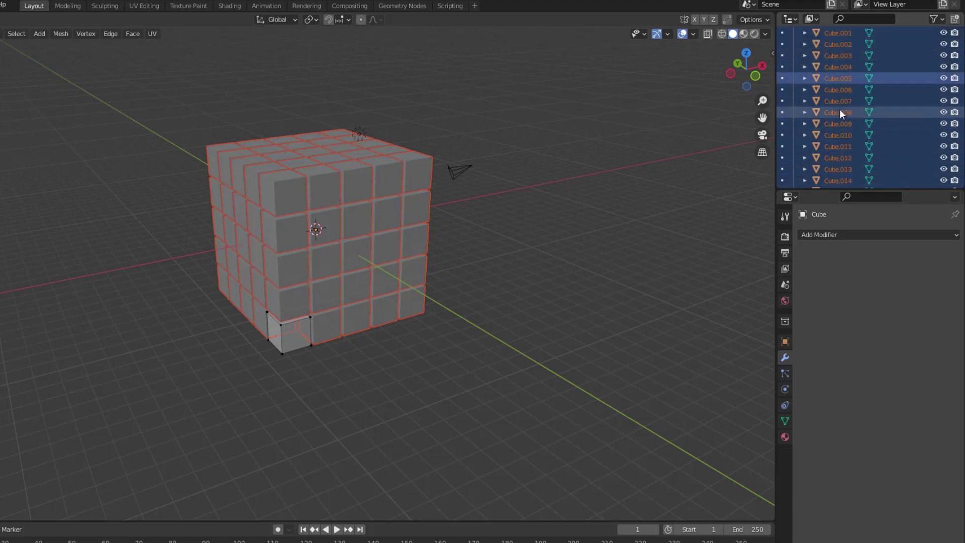
pyautogui.scroll(3, 839, 110)
pyautogui.press('Tab')
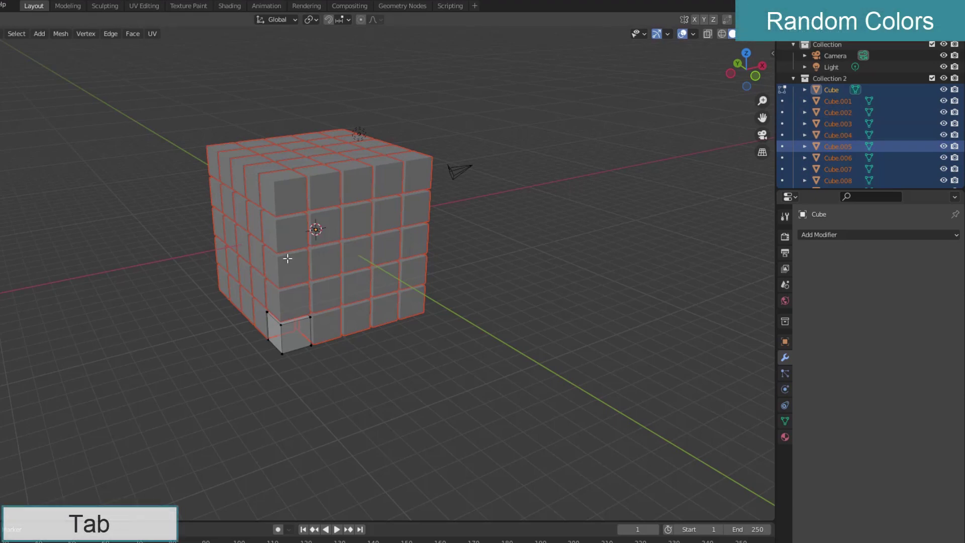
pyautogui.press('Tab')
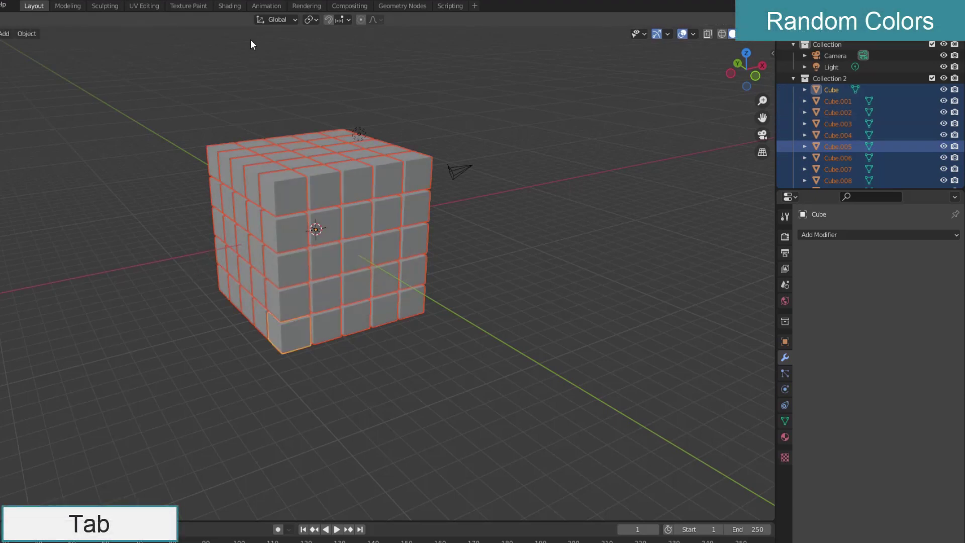
pyautogui.click(229, 6)
pyautogui.scroll(-5, 364, 170)
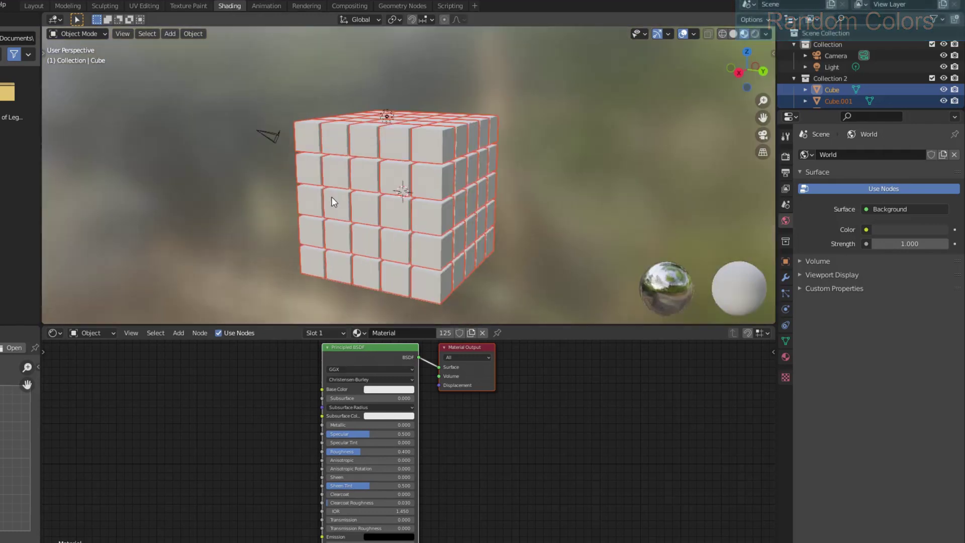
# Add a ColorRamp node left of the material's shader node.
pyautogui.moveTo(331, 197); pyautogui.dragTo(316, 193, button='middle')
pyautogui.click(180, 332)
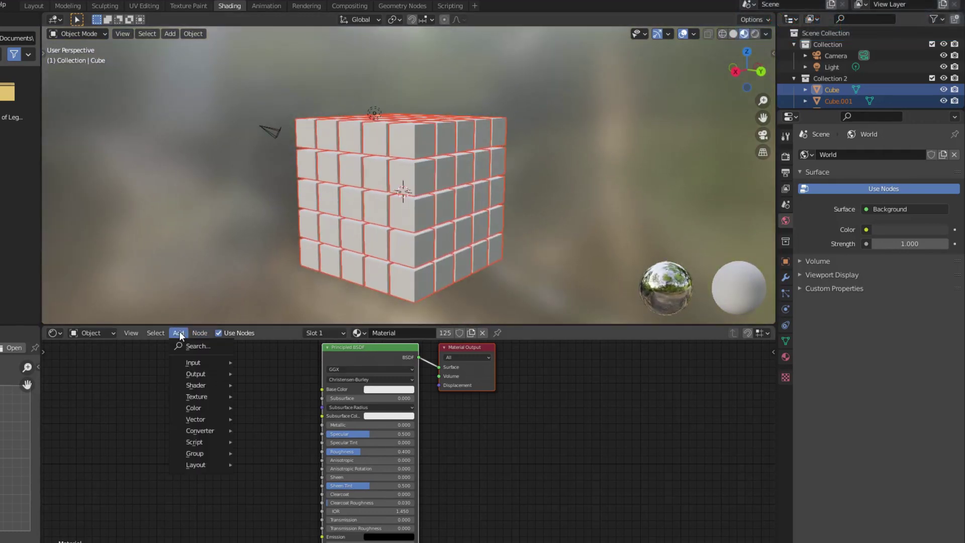
pyautogui.click(191, 345)
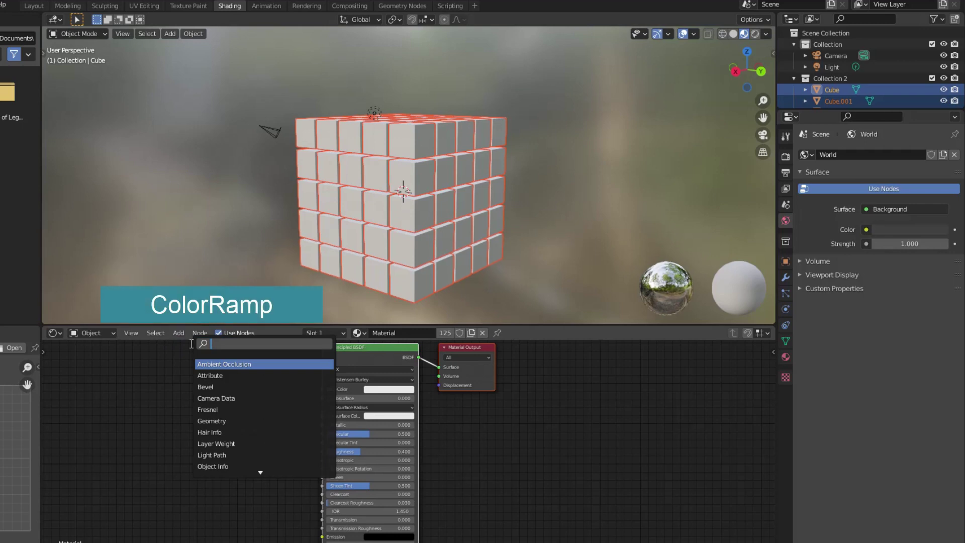
pyautogui.write('colo')
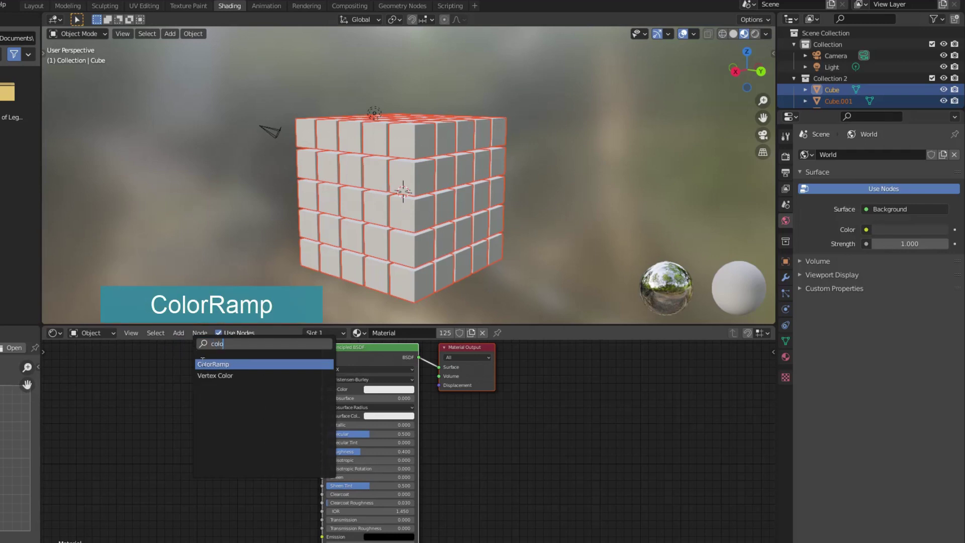
pyautogui.click(203, 363)
pyautogui.click(216, 412)
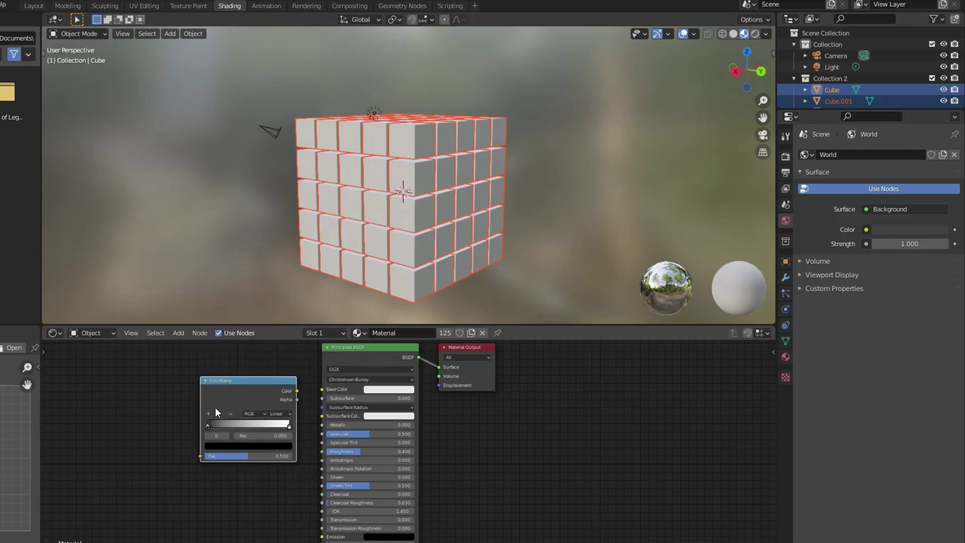
# Add an Object Info node; link Random to ColorRamp Fac and ColorRamp Color to Base Color.
pyautogui.click(178, 333)
pyautogui.click(189, 349)
pyautogui.write('o')
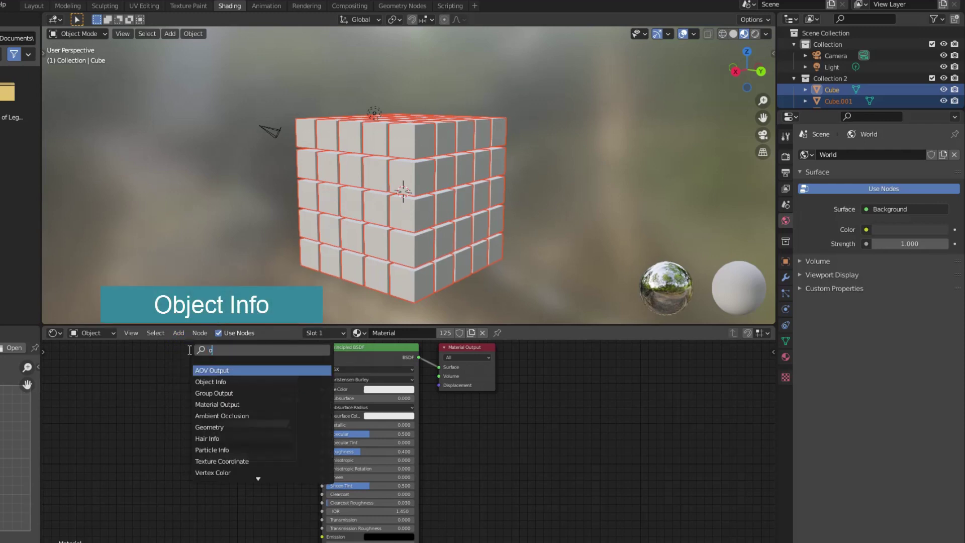
pyautogui.write('bje')
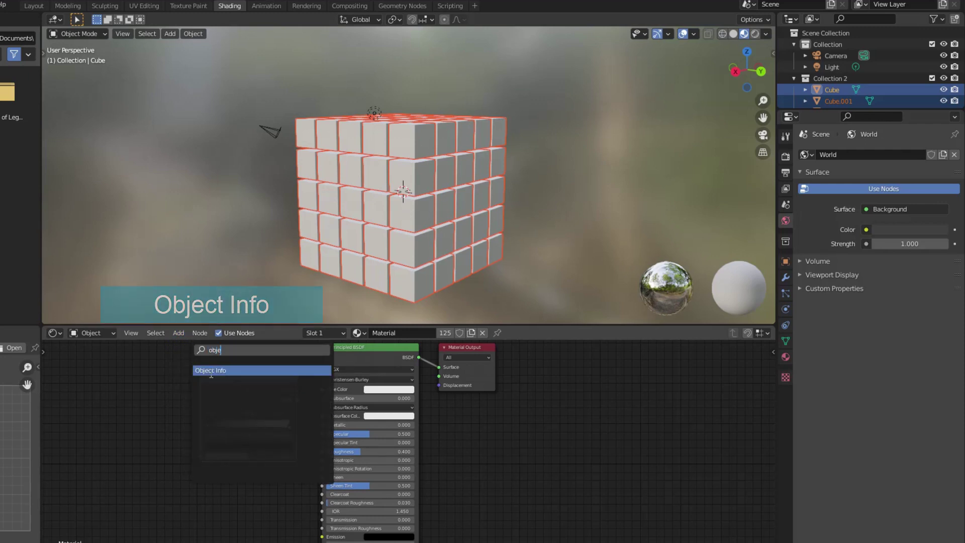
pyautogui.click(211, 370)
pyautogui.click(101, 400)
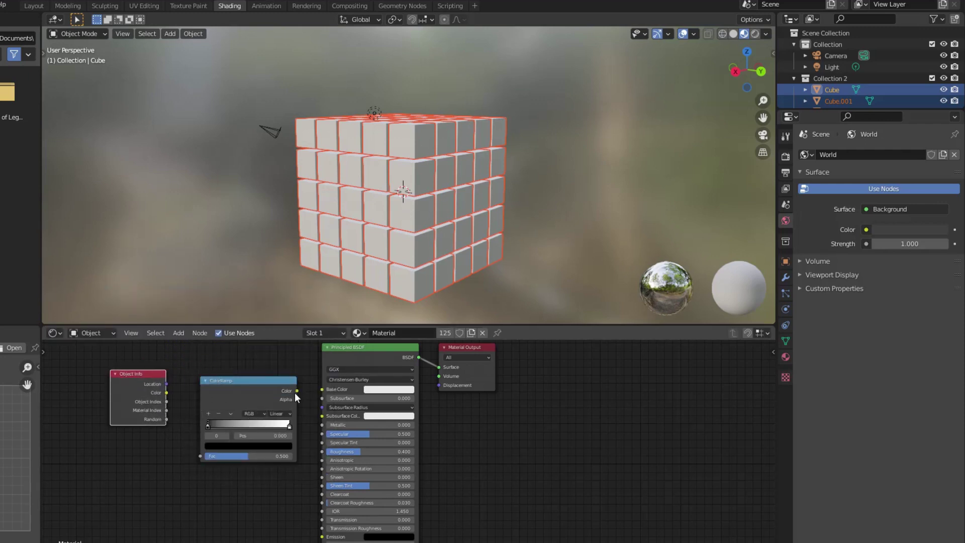
pyautogui.moveTo(296, 390); pyautogui.dragTo(322, 390)
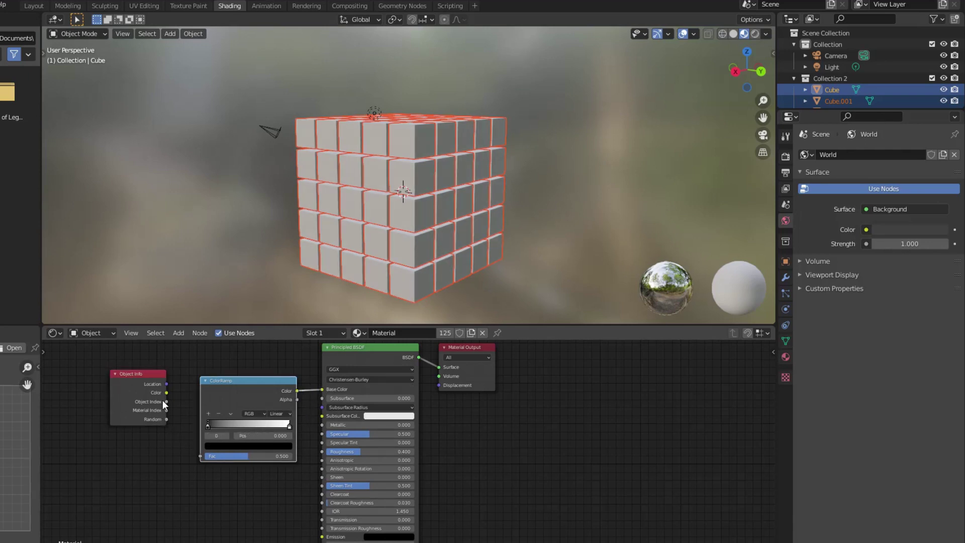
pyautogui.moveTo(165, 419); pyautogui.dragTo(201, 456)
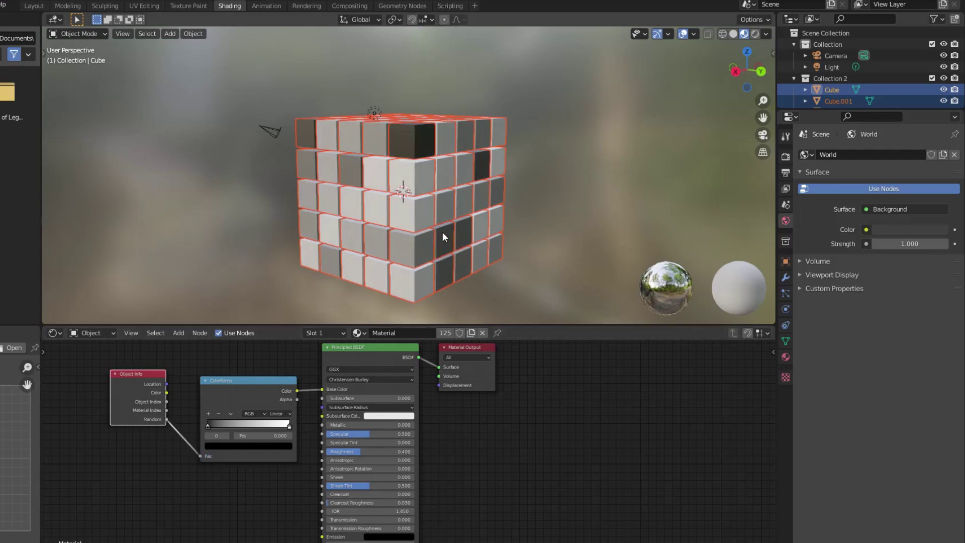
pyautogui.moveTo(442, 231)
pyautogui.mouseDown(button='middle')
pyautogui.moveTo(375, 243)
pyautogui.moveTo(393, 240)
pyautogui.mouseUp(button='middle')
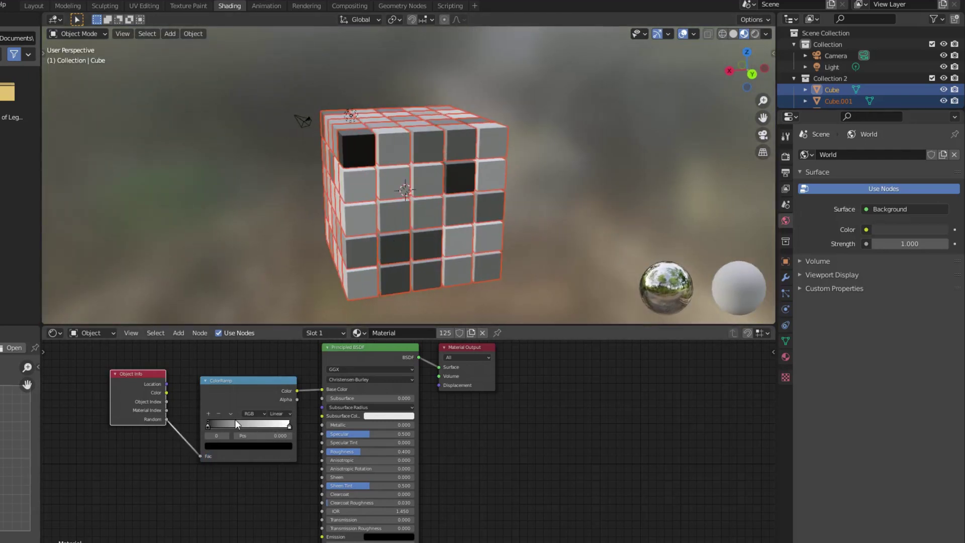
# Add three ColorRamp stops coloured orange, blue and green.
pyautogui.click(209, 414)
pyautogui.click(244, 446)
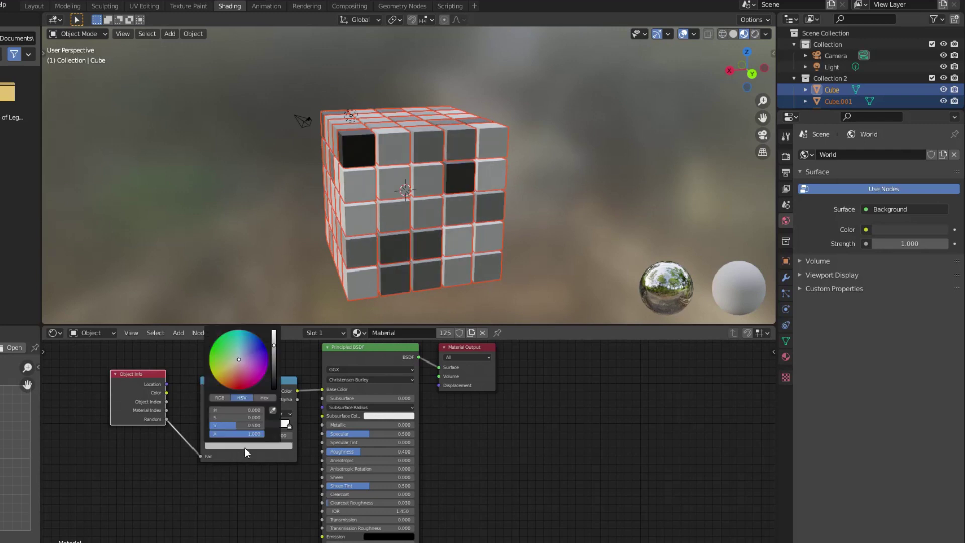
pyautogui.moveTo(239, 360); pyautogui.dragTo(226, 380)
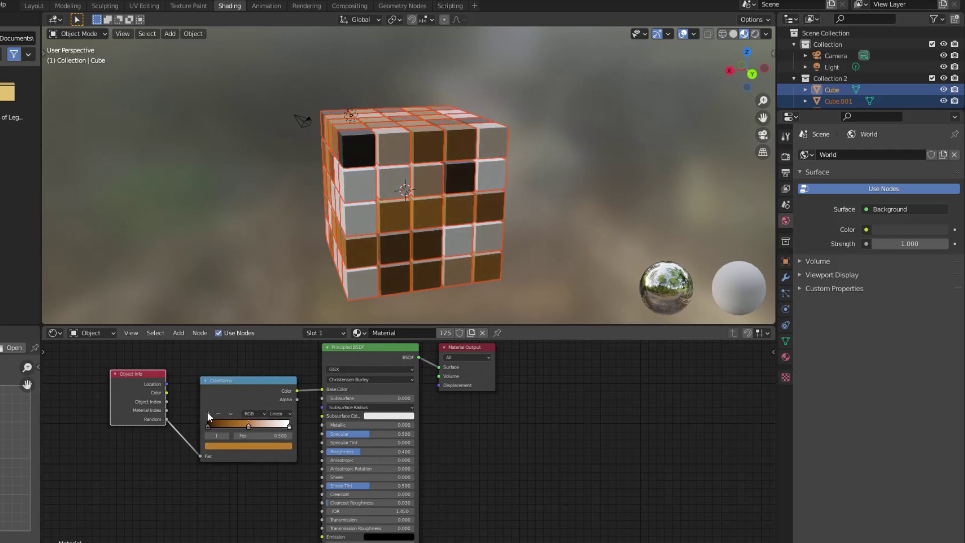
pyautogui.click(208, 413)
pyautogui.click(230, 445)
pyautogui.click(244, 358)
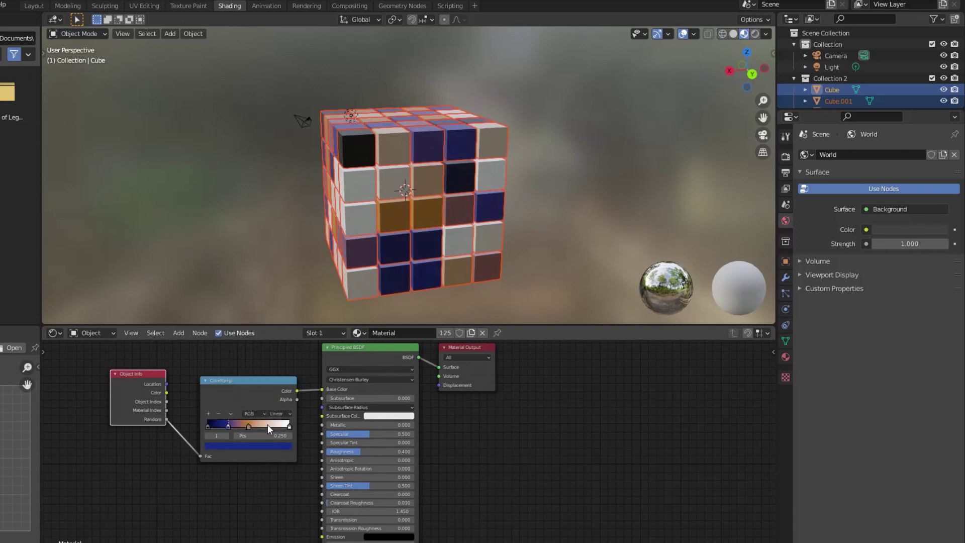
pyautogui.click(209, 413)
pyautogui.click(269, 446)
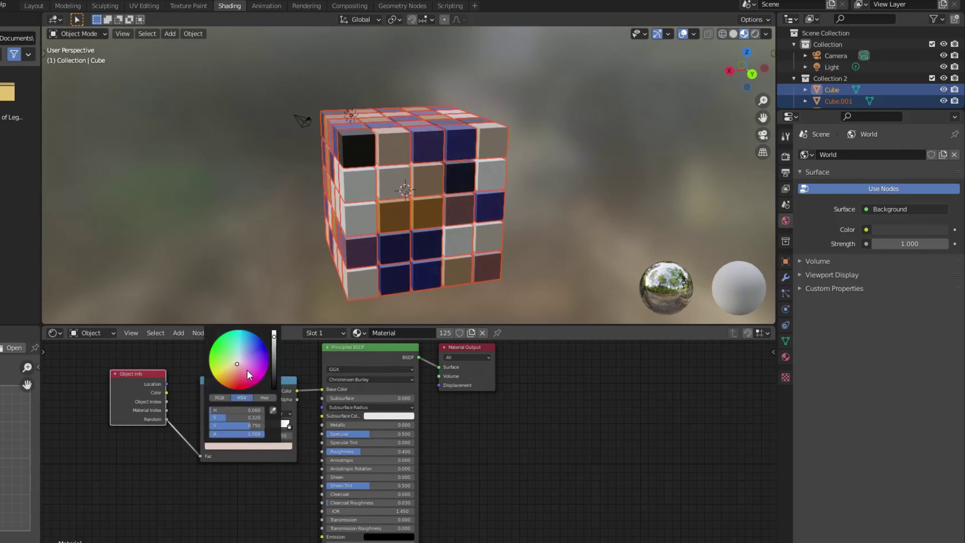
pyautogui.click(225, 362)
pyautogui.moveTo(553, 258)
pyautogui.mouseDown(button='middle')
pyautogui.moveTo(335, 298)
pyautogui.moveTo(366, 153)
pyautogui.moveTo(364, 245)
pyautogui.moveTo(417, 273)
pyautogui.moveTo(451, 268)
pyautogui.mouseUp(button='middle')
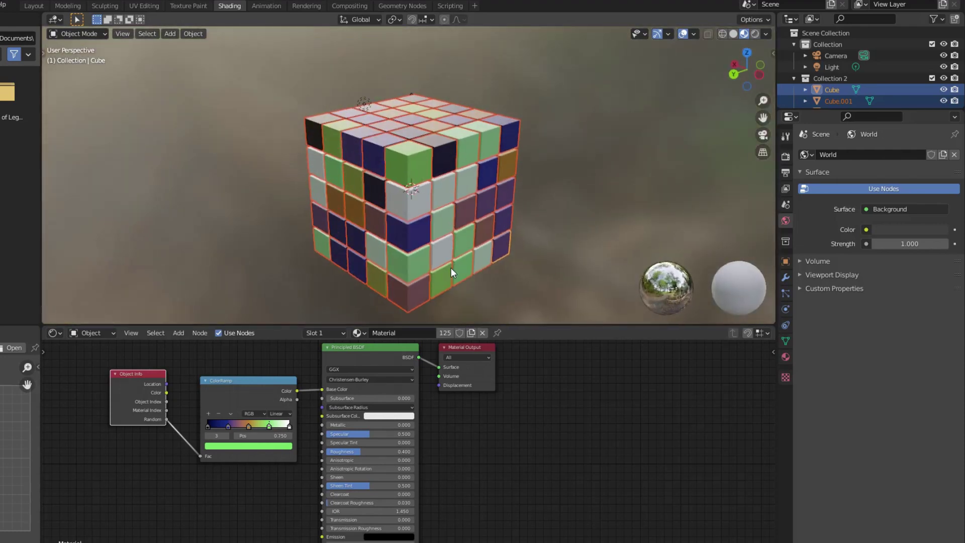
# Show the cubes in Layout with Material Preview and run Randomize Transform on them.
pyautogui.click(34, 5)
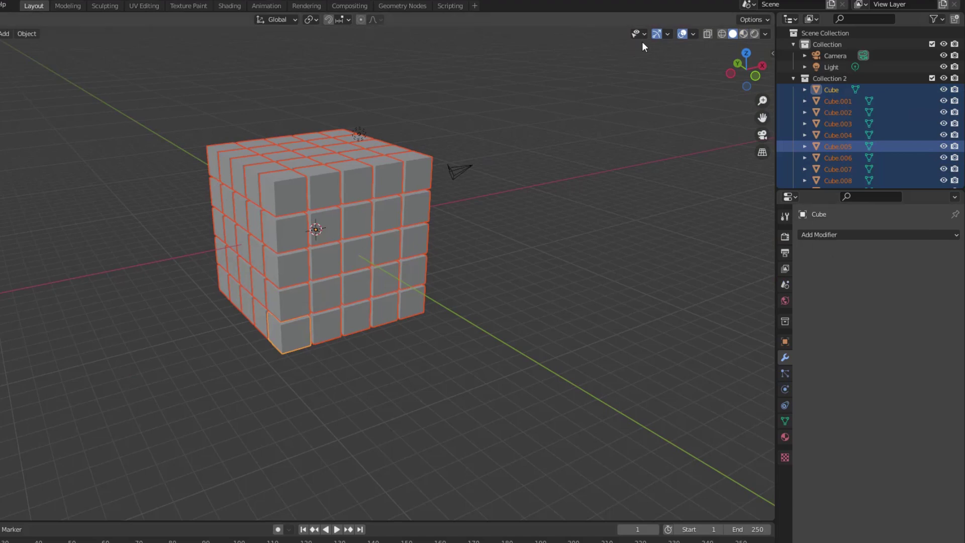
pyautogui.click(744, 34)
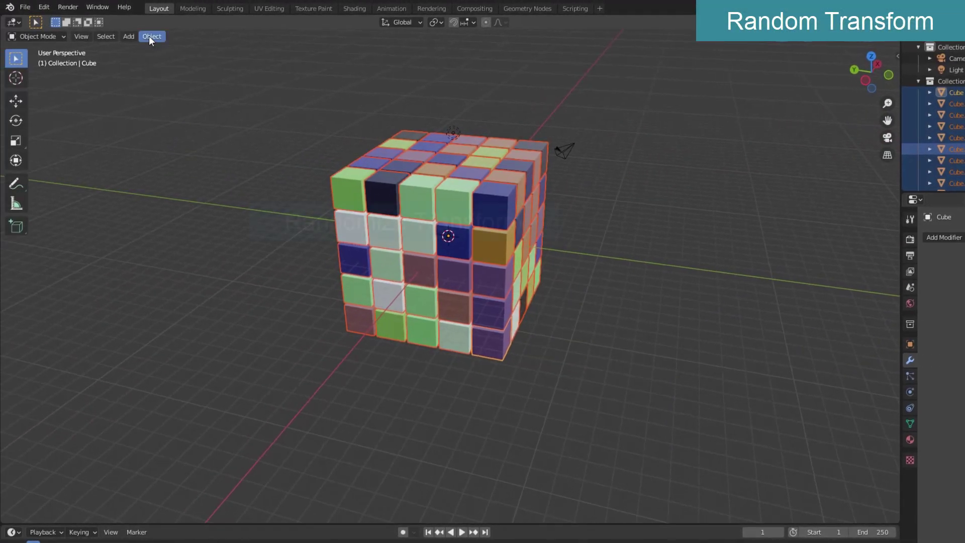
pyautogui.click(149, 35)
pyautogui.moveTo(170, 49)
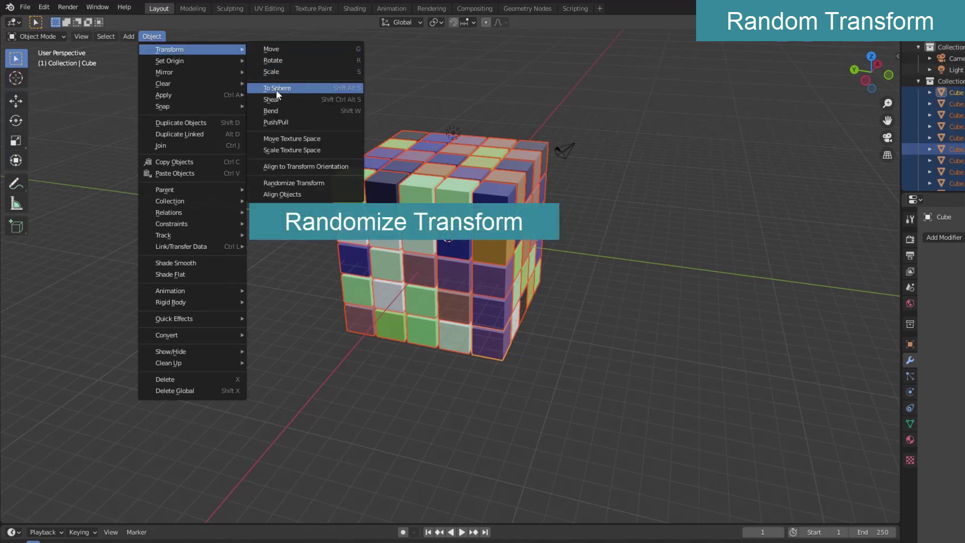
pyautogui.click(297, 184)
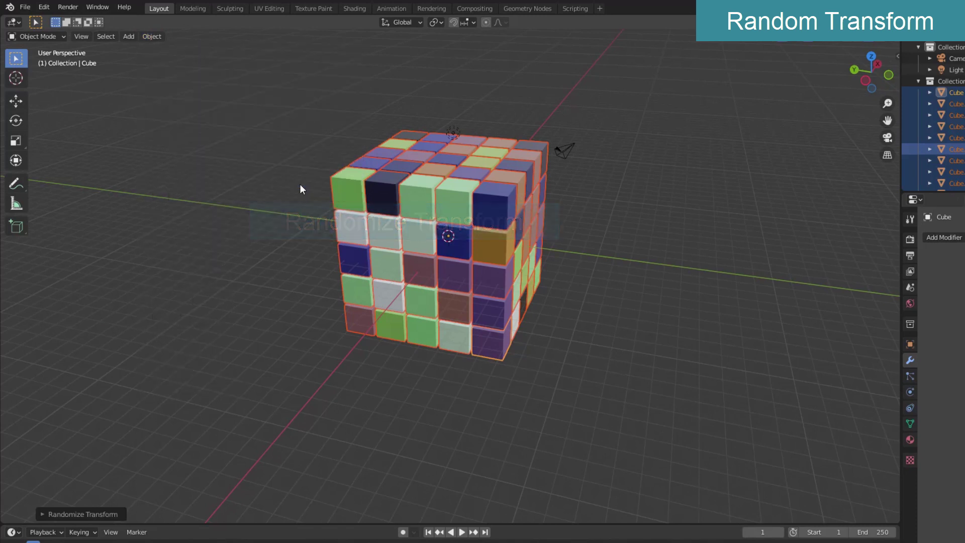
pyautogui.click(104, 511)
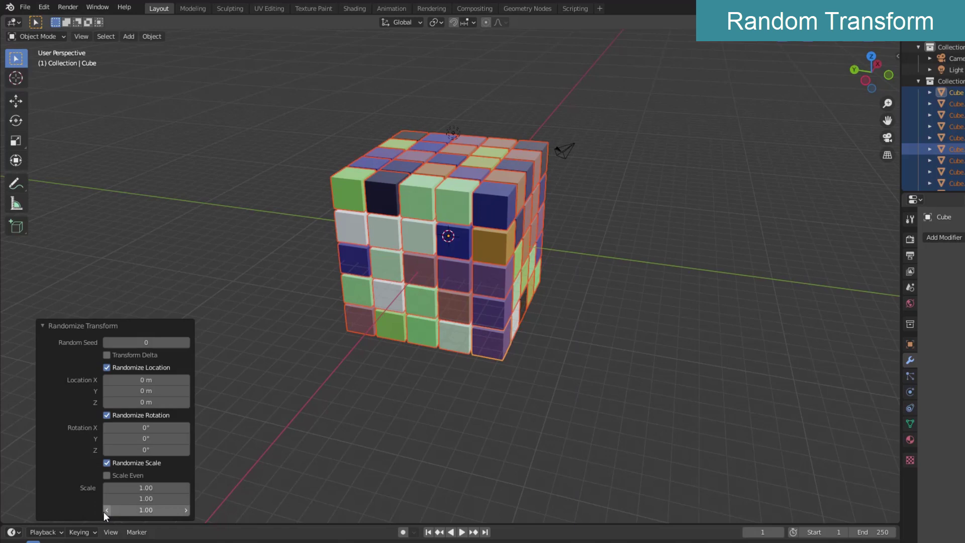
# Set Randomize Transform location to X 1.6 m, Y 3.3 m and Z 1.1 m.
pyautogui.moveTo(148, 380); pyautogui.dragTo(191, 380)
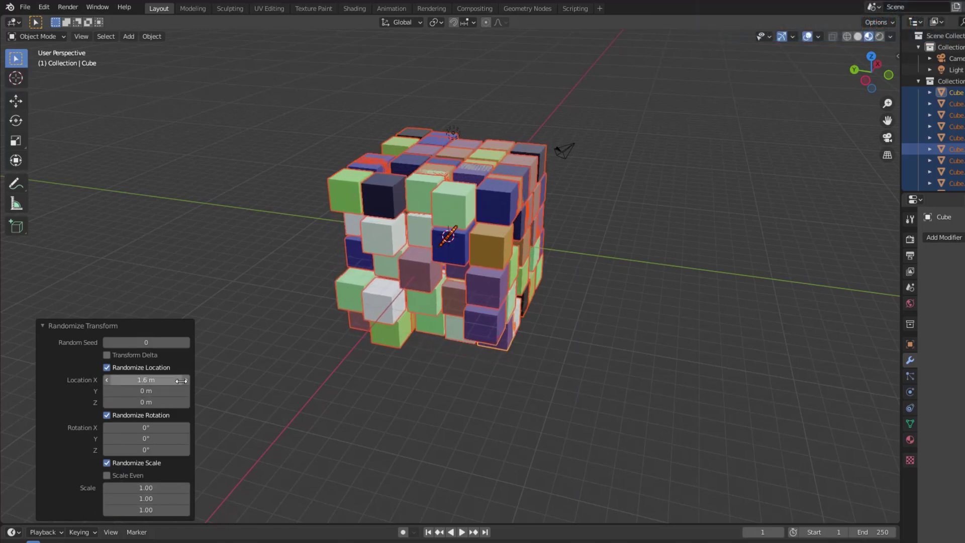
pyautogui.moveTo(487, 355)
pyautogui.mouseDown(button='middle')
pyautogui.moveTo(378, 359)
pyautogui.moveTo(374, 379)
pyautogui.moveTo(373, 350)
pyautogui.mouseUp(button='middle')
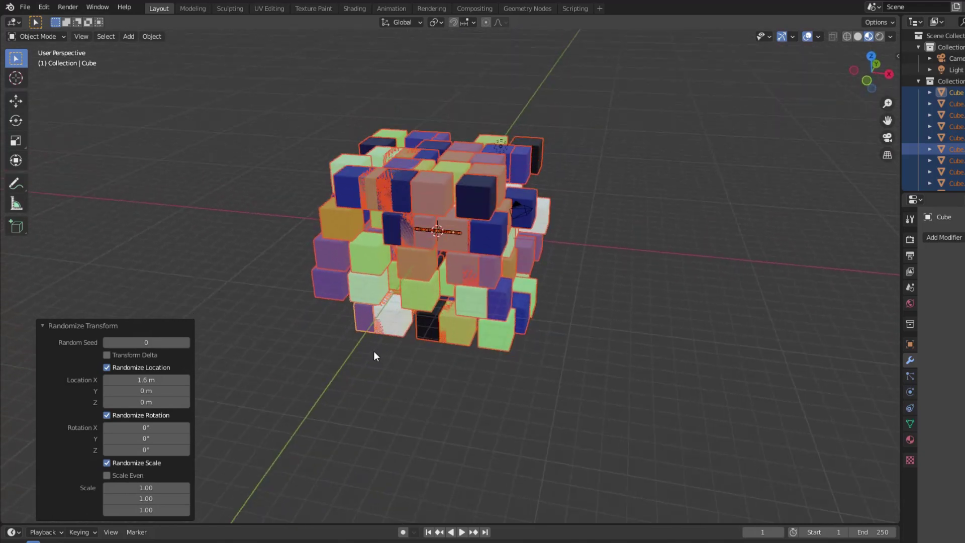
pyautogui.moveTo(140, 393); pyautogui.dragTo(227, 418)
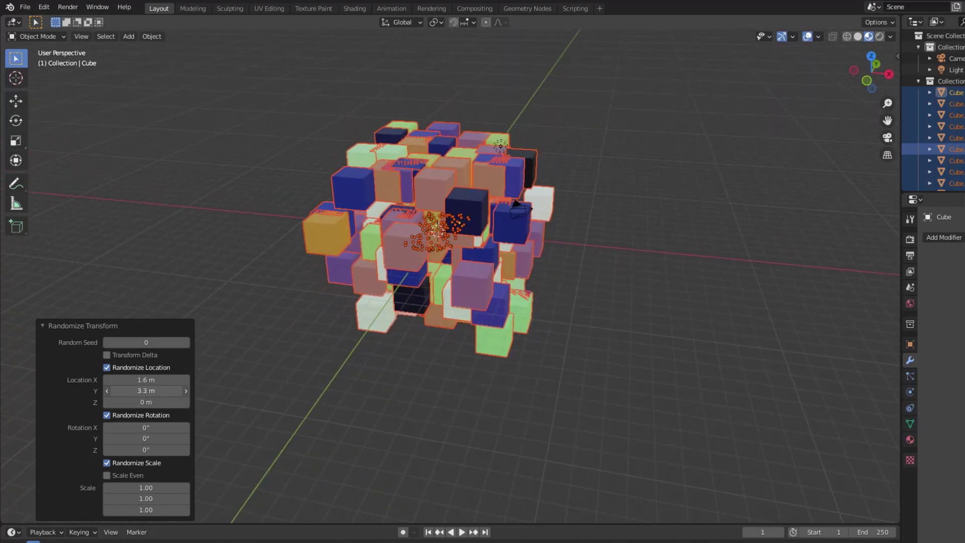
pyautogui.moveTo(227, 418)
pyautogui.mouseDown(button='middle')
pyautogui.moveTo(348, 391)
pyautogui.moveTo(289, 394)
pyautogui.mouseUp(button='middle')
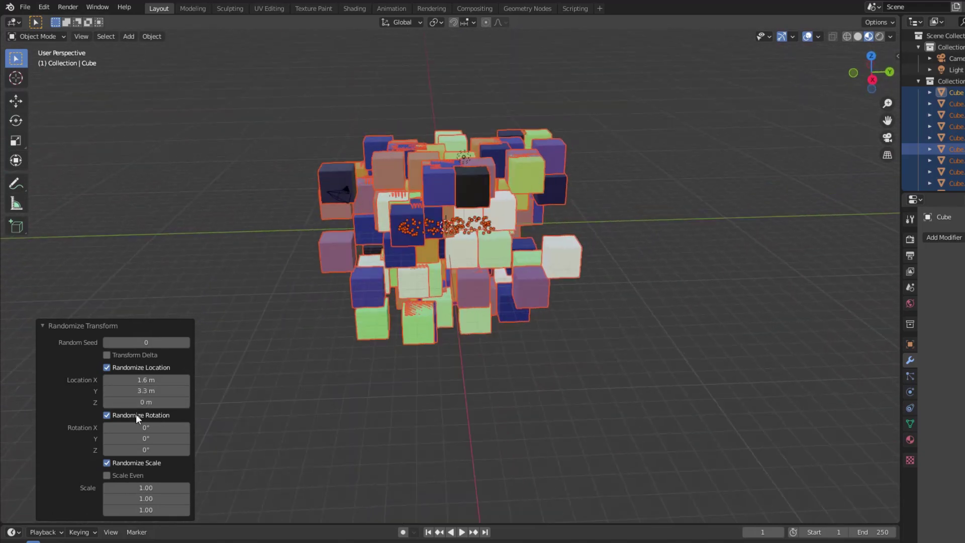
pyautogui.moveTo(143, 402); pyautogui.dragTo(166, 402)
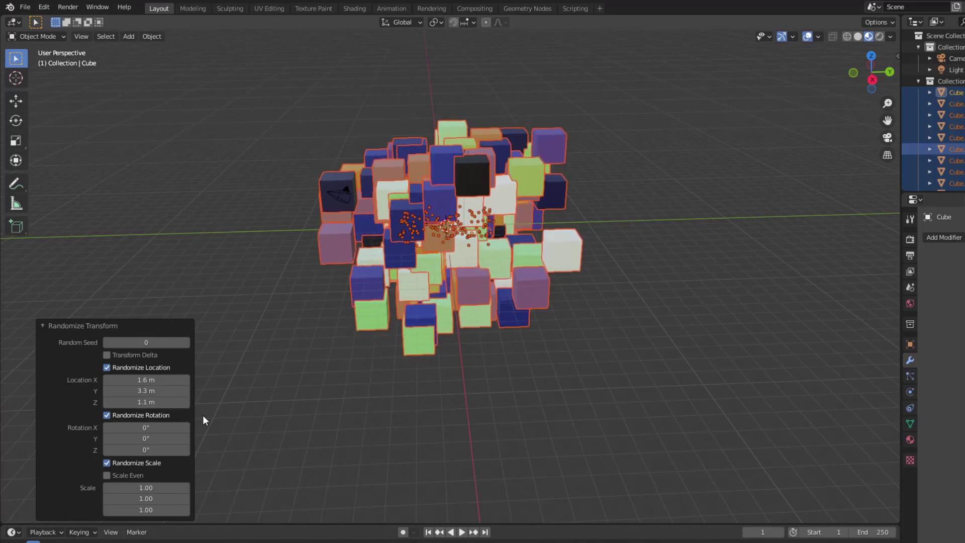
# Set random rotation to 11°, 8.4°, 11° and an even random scale of 2.86.
pyautogui.moveTo(145, 428)
pyautogui.mouseDown()
pyautogui.moveTo(161, 427)
pyautogui.moveTo(160, 449)
pyautogui.mouseUp()
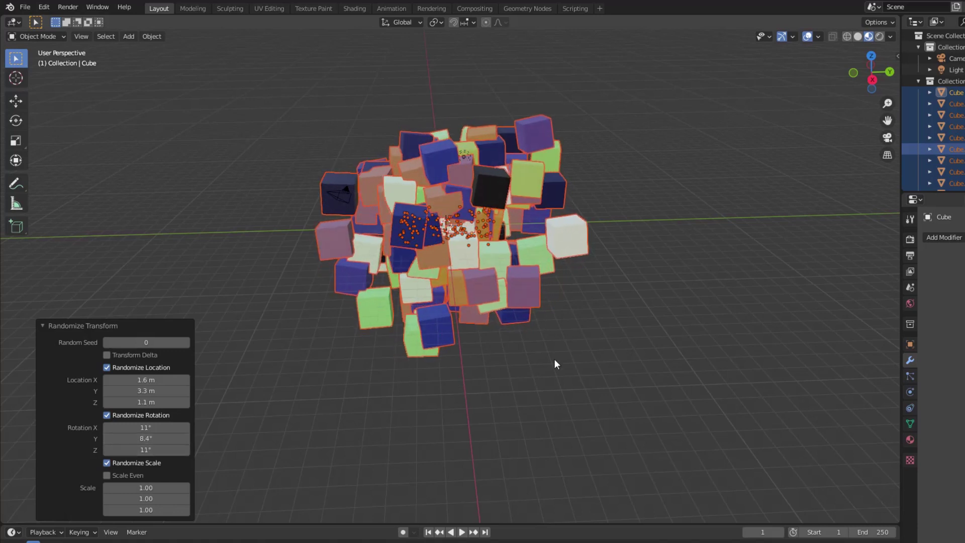
pyautogui.moveTo(553, 359)
pyautogui.mouseDown(button='middle')
pyautogui.moveTo(456, 370)
pyautogui.moveTo(383, 350)
pyautogui.mouseUp(button='middle')
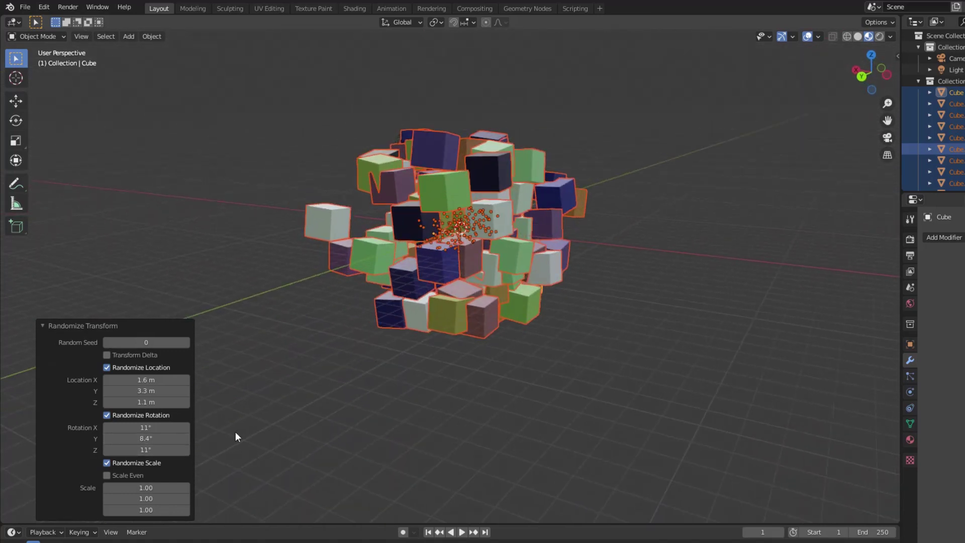
pyautogui.moveTo(150, 483); pyautogui.dragTo(261, 463)
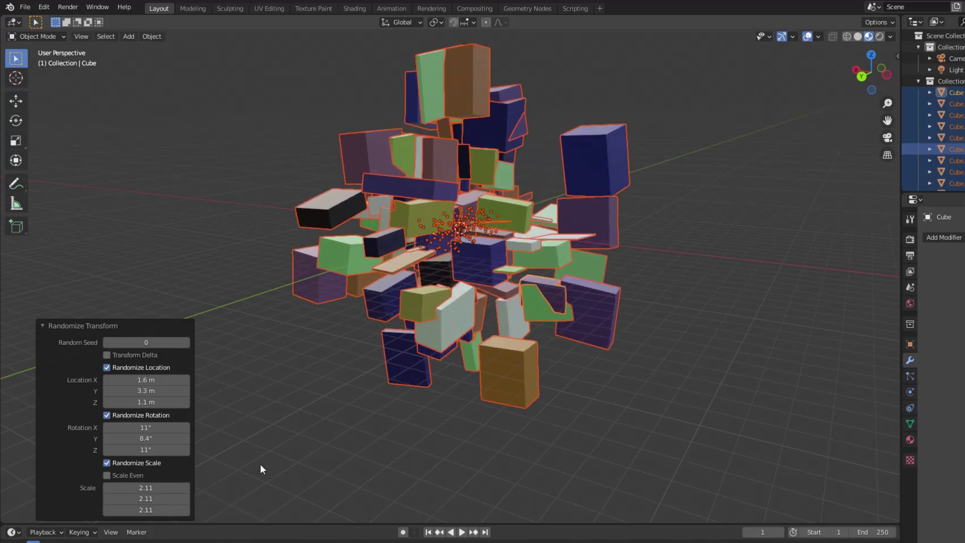
pyautogui.moveTo(505, 405); pyautogui.dragTo(341, 413, button='middle')
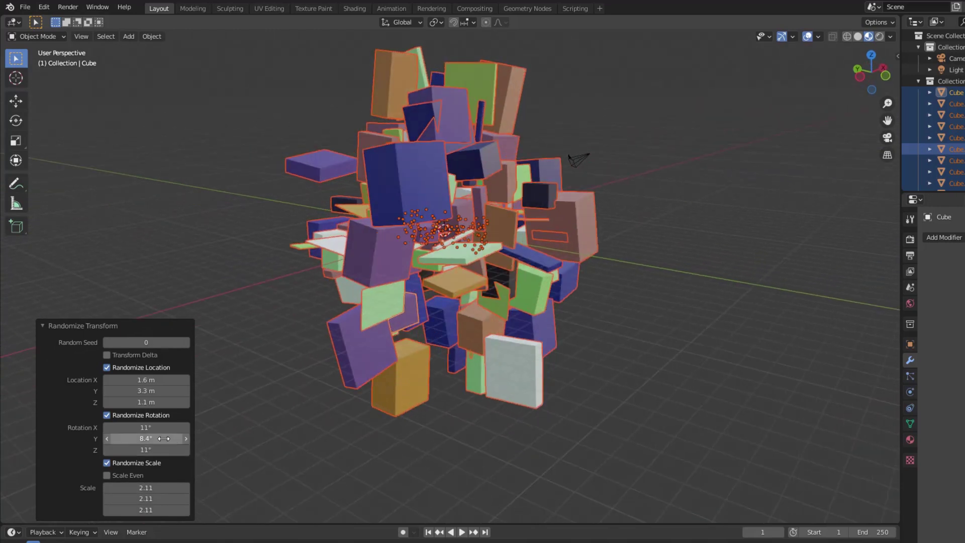
pyautogui.click(107, 475)
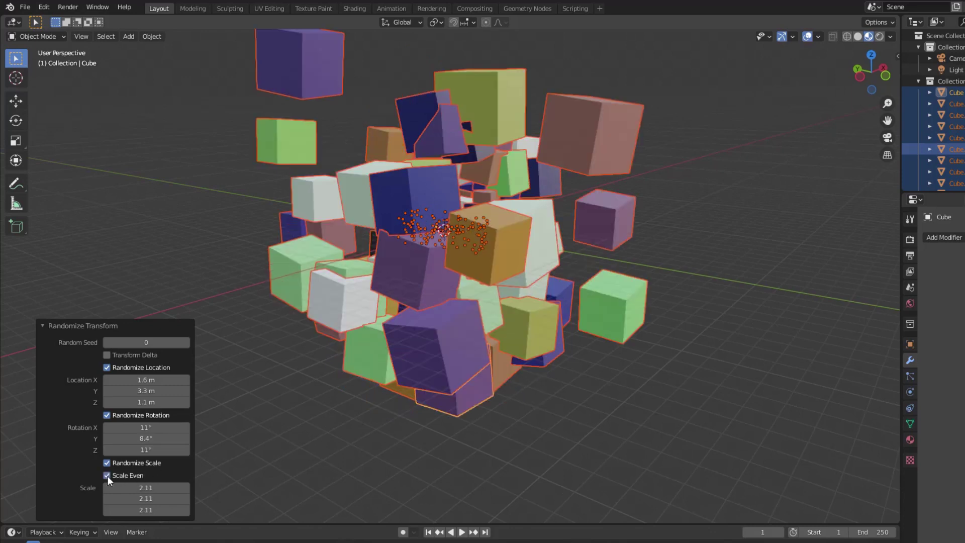
pyautogui.moveTo(522, 389)
pyautogui.mouseDown(button='middle')
pyautogui.moveTo(421, 402)
pyautogui.moveTo(303, 455)
pyautogui.mouseUp(button='middle')
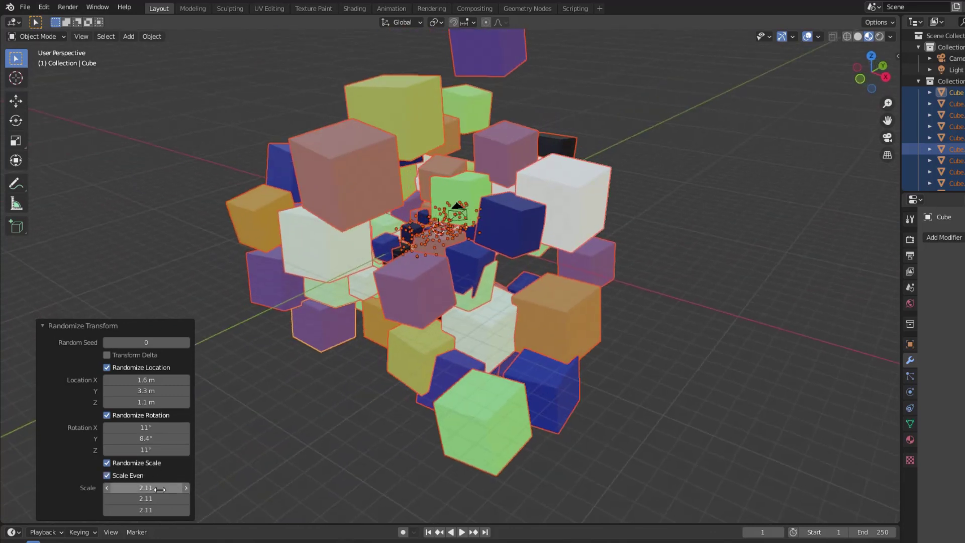
pyautogui.moveTo(146, 488); pyautogui.dragTo(246, 486)
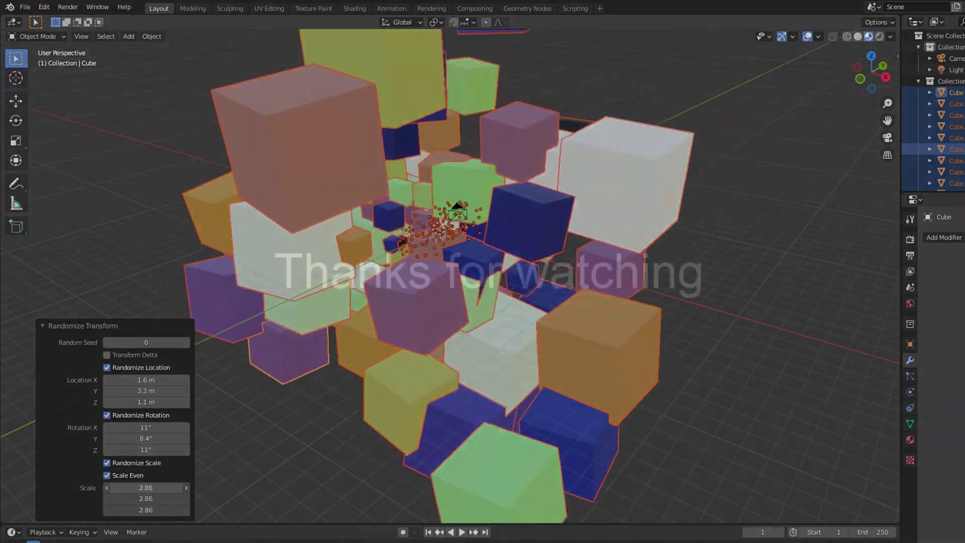